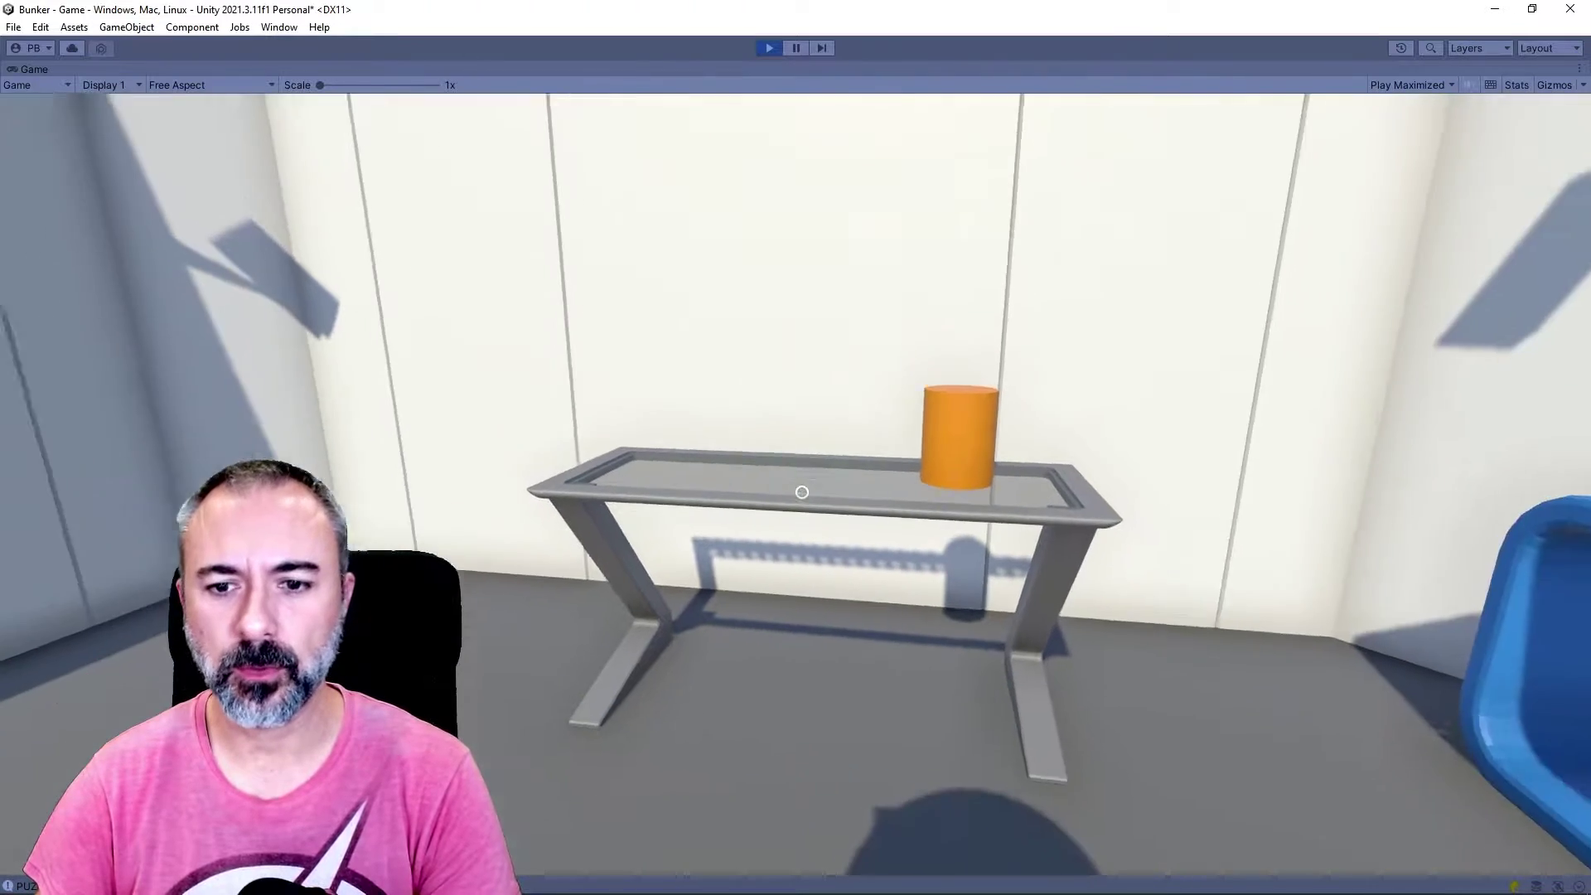
Step: Walk the player past the glass table toward the wall-mounted security camera and orange cylinder table
key(w)
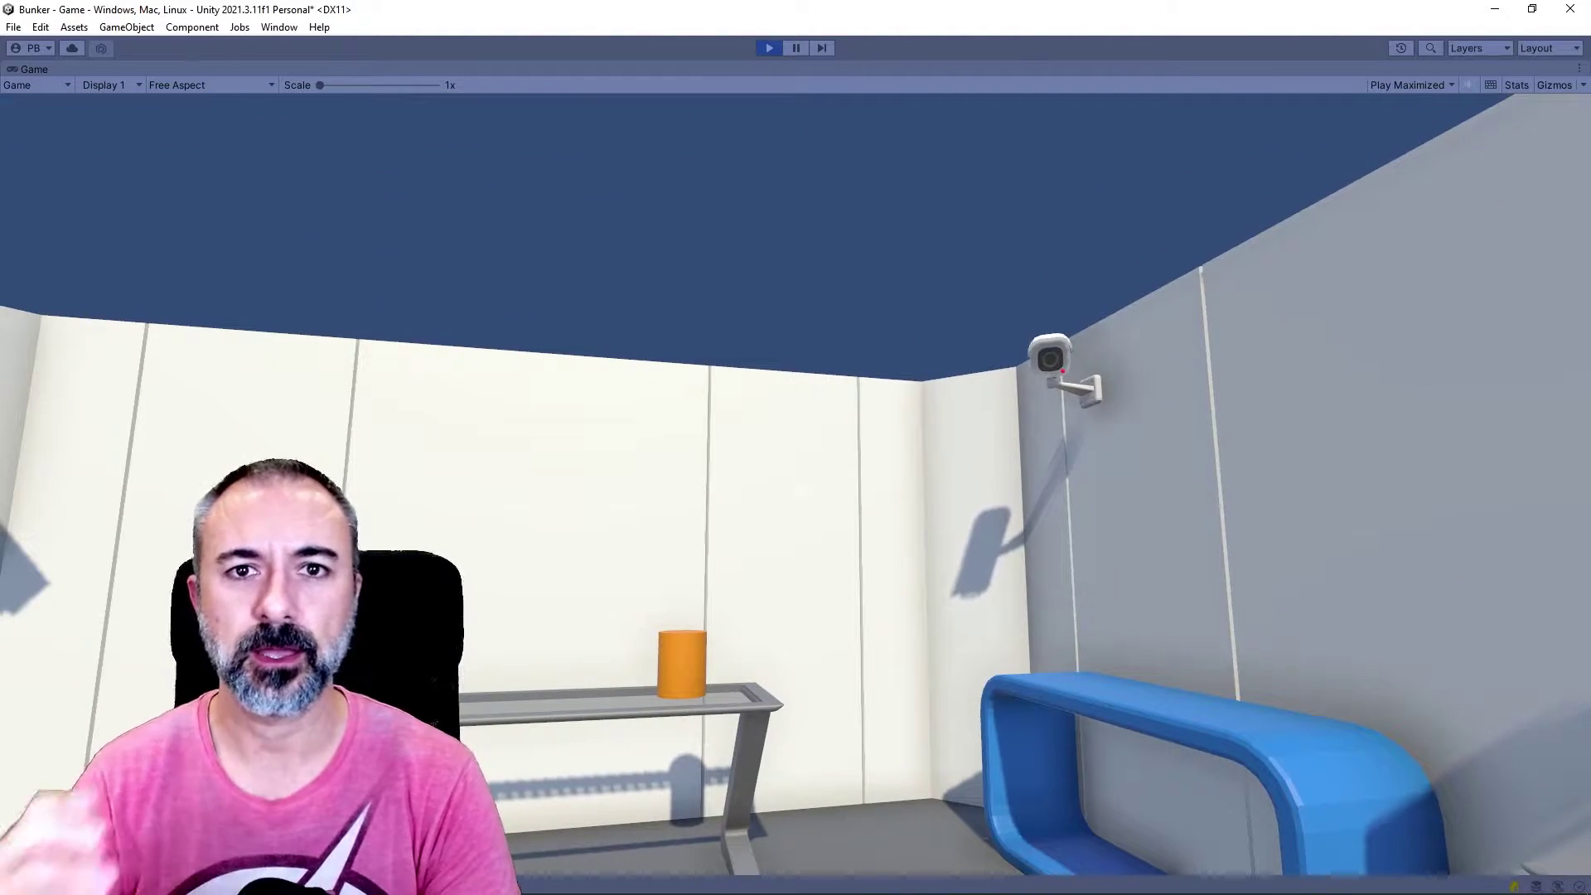
key(w)
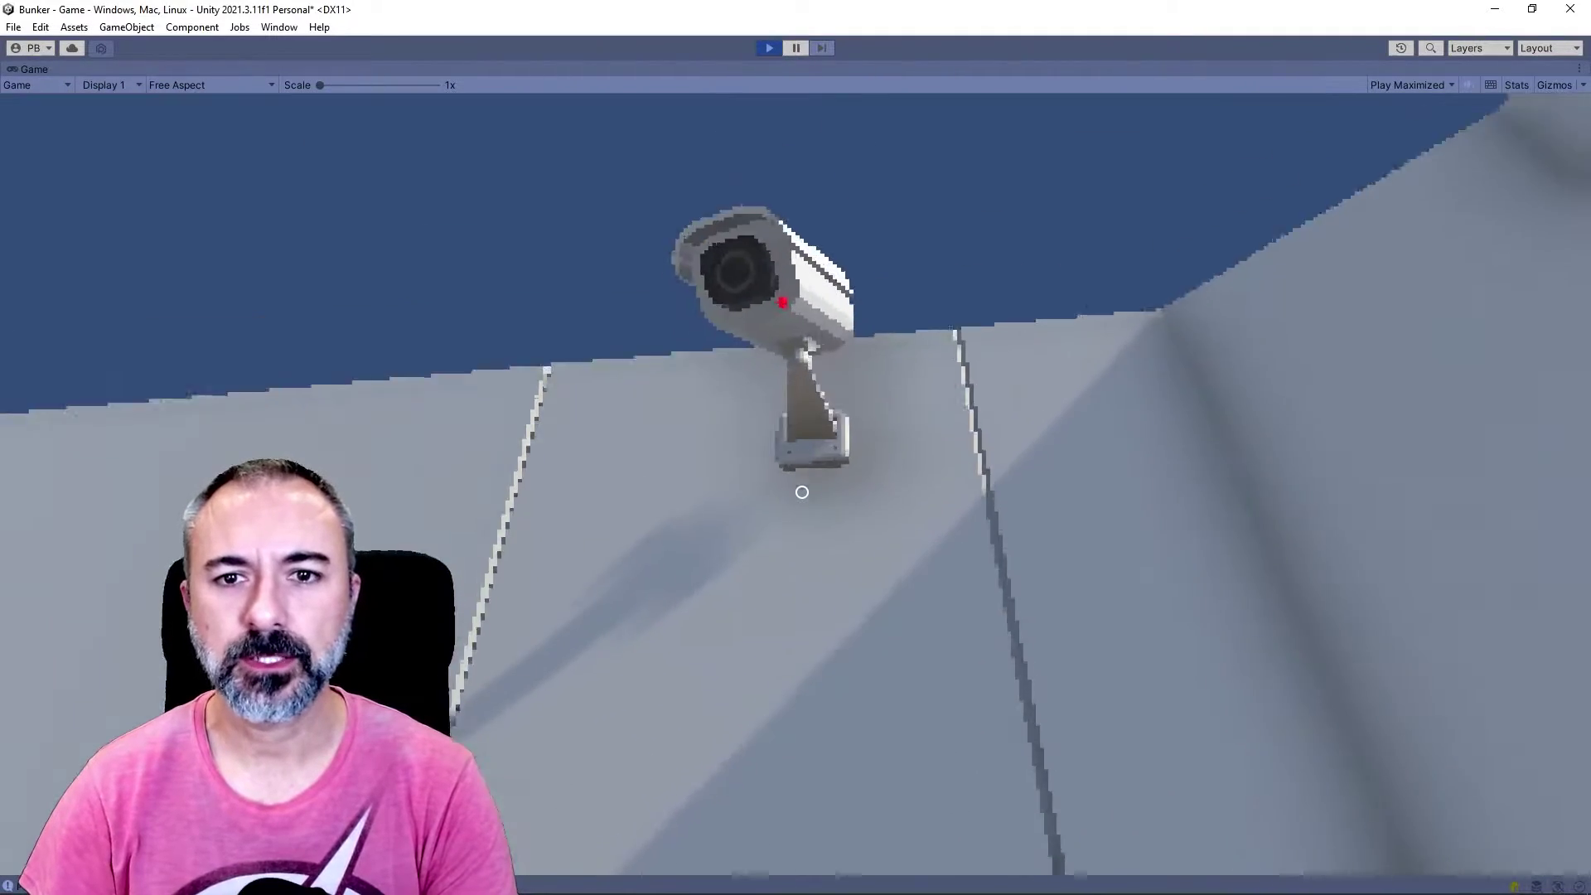
key(s)
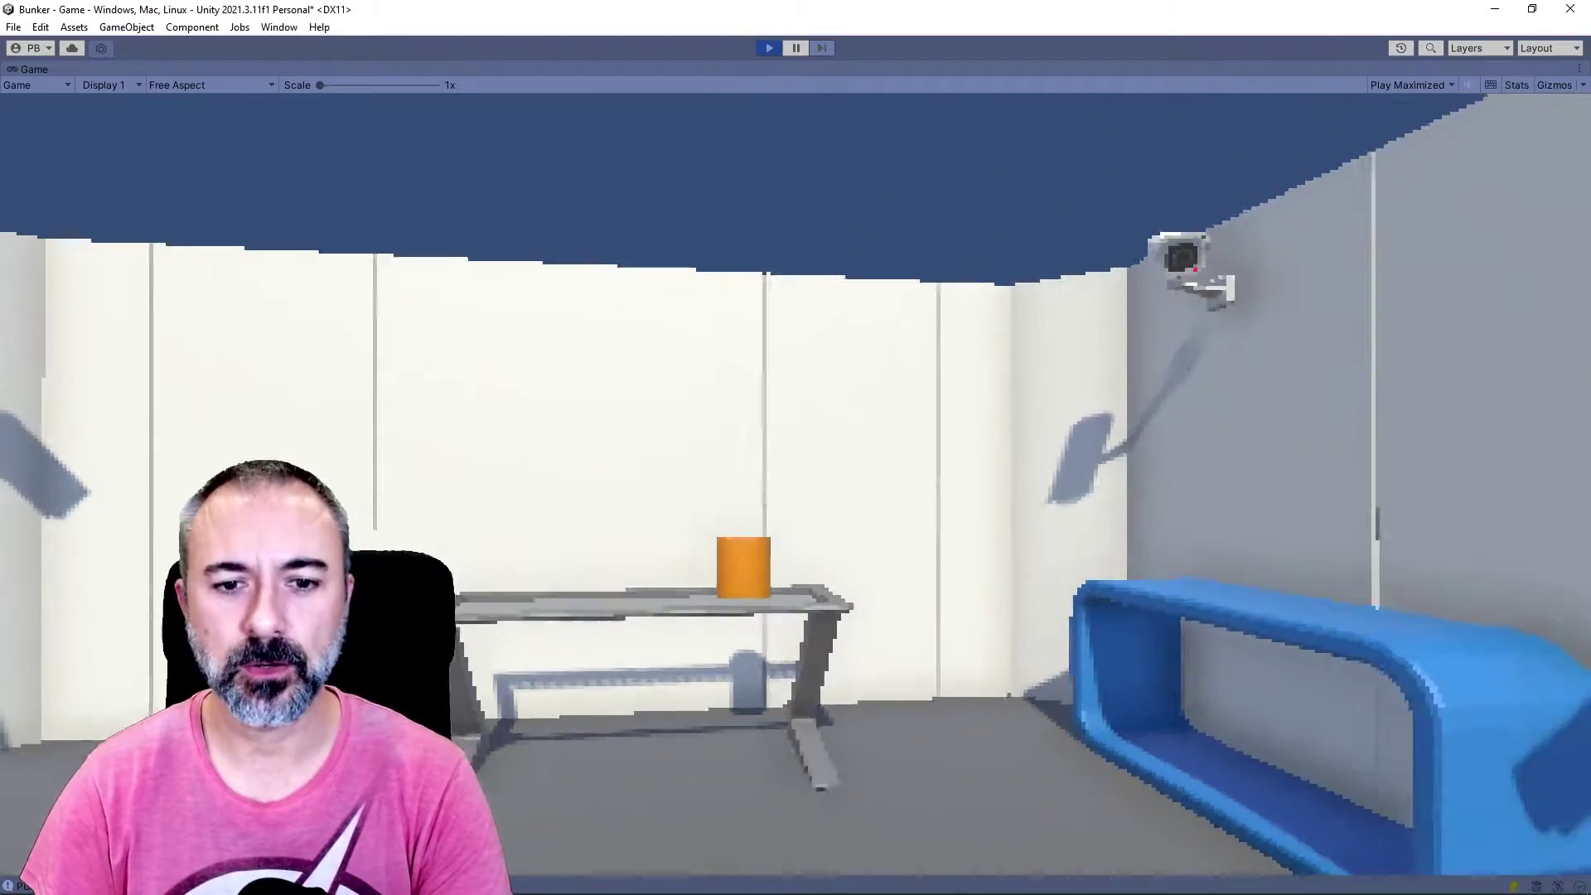
key(w)
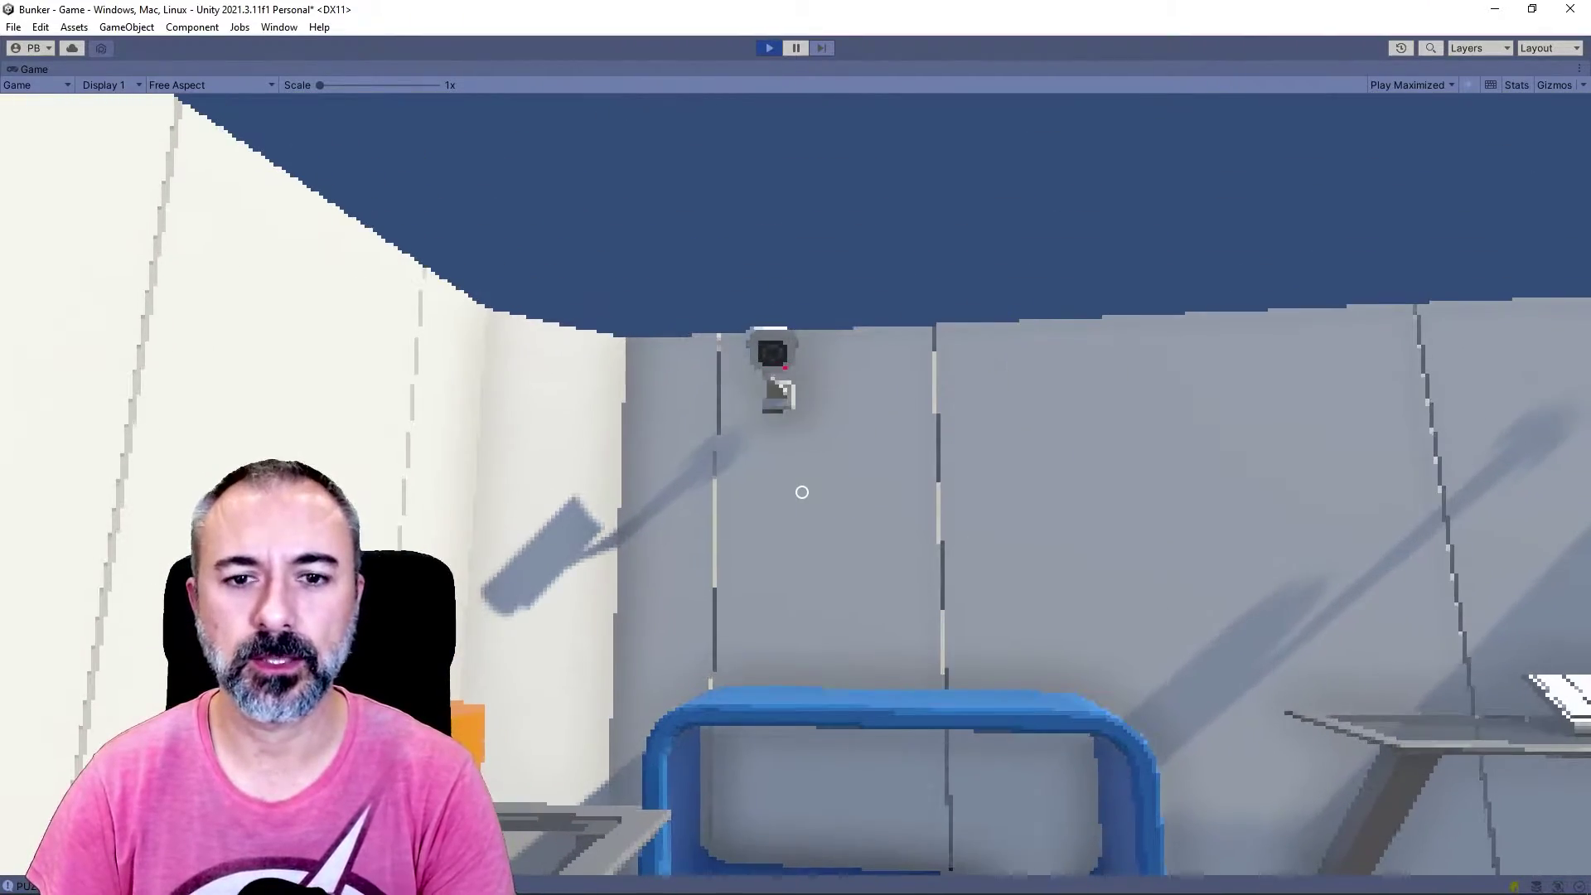
key(w)
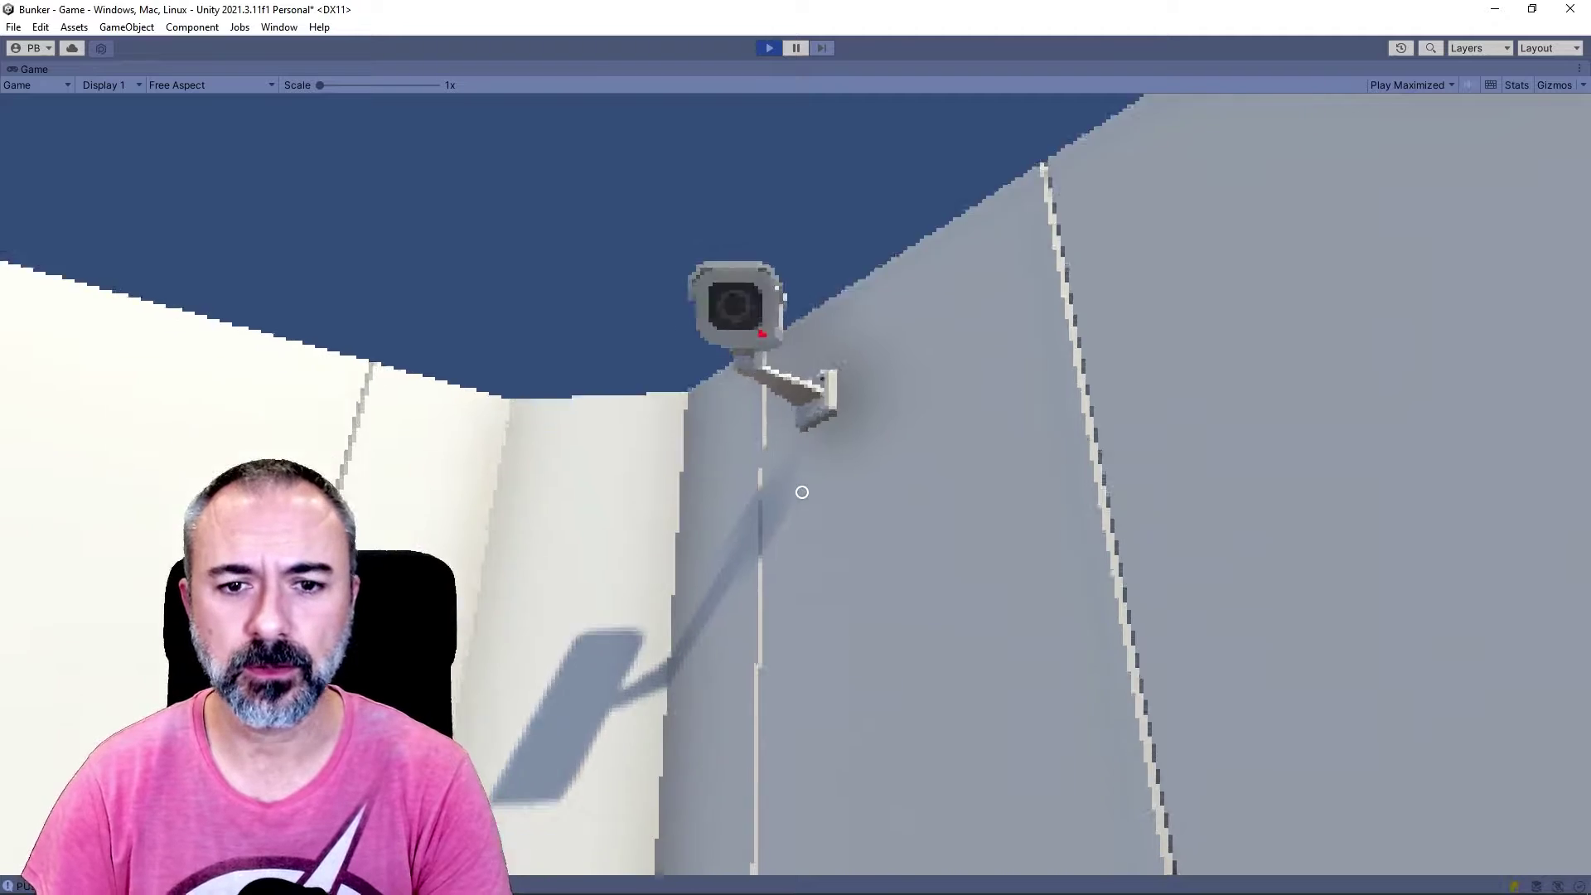
key(d)
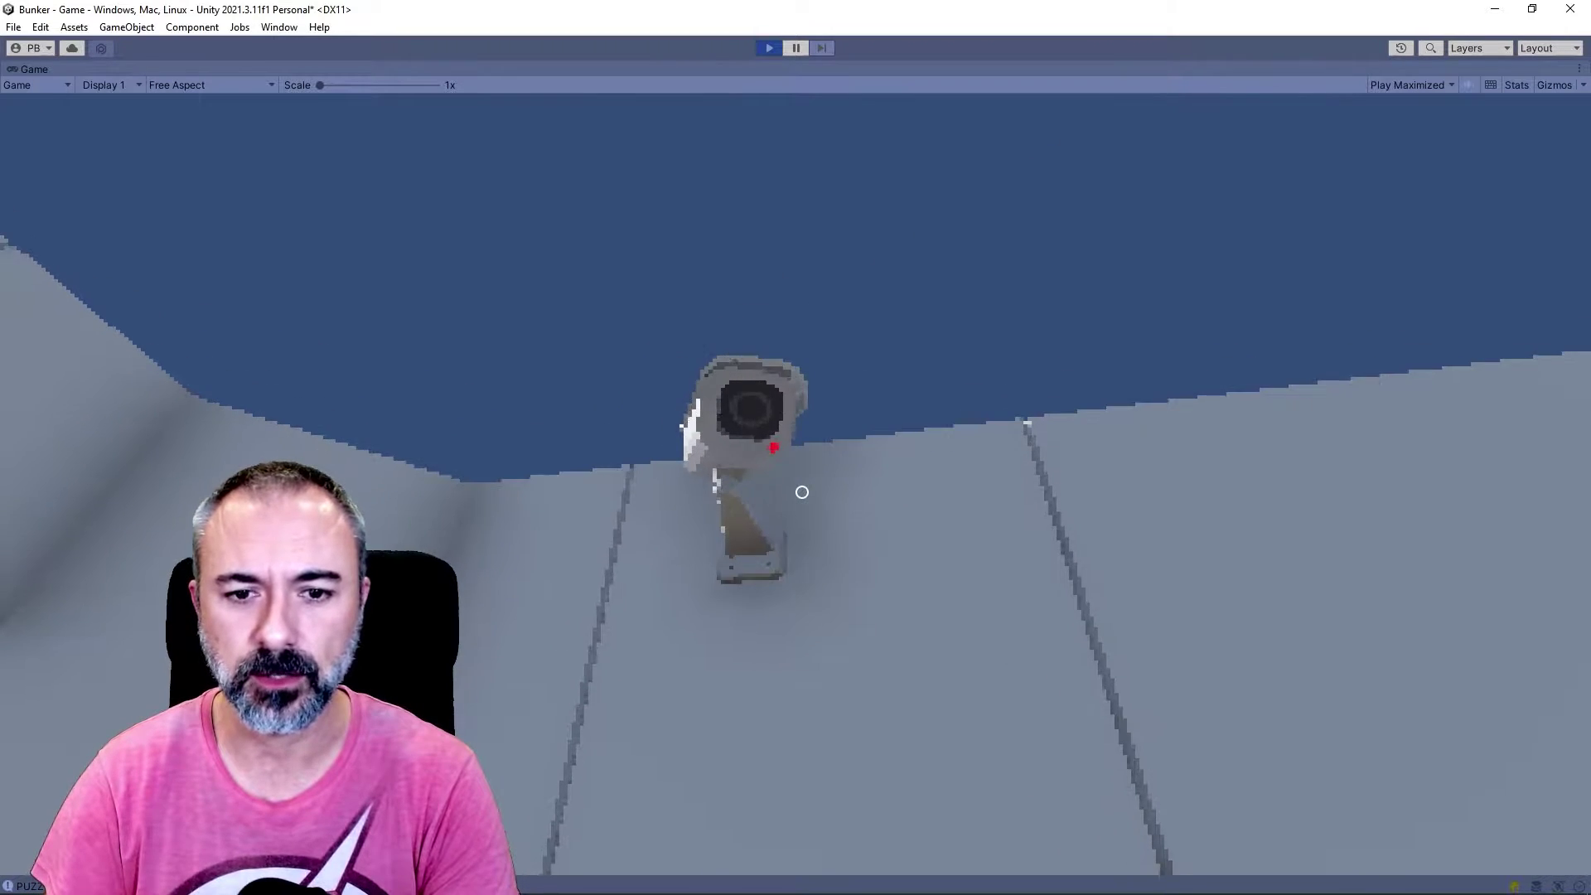
key(w)
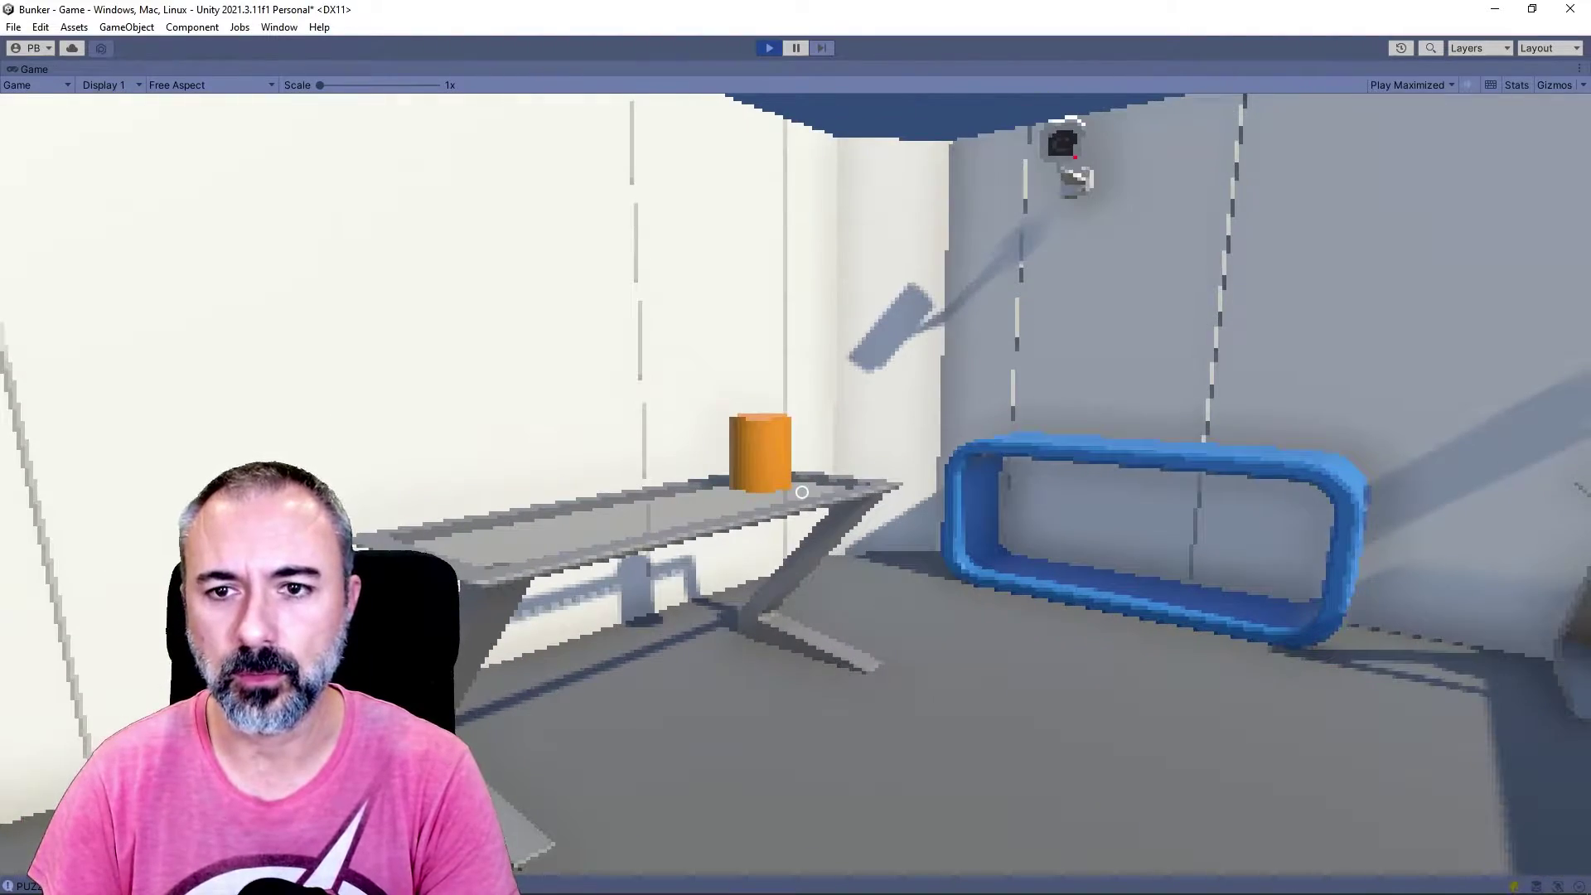
key(w)
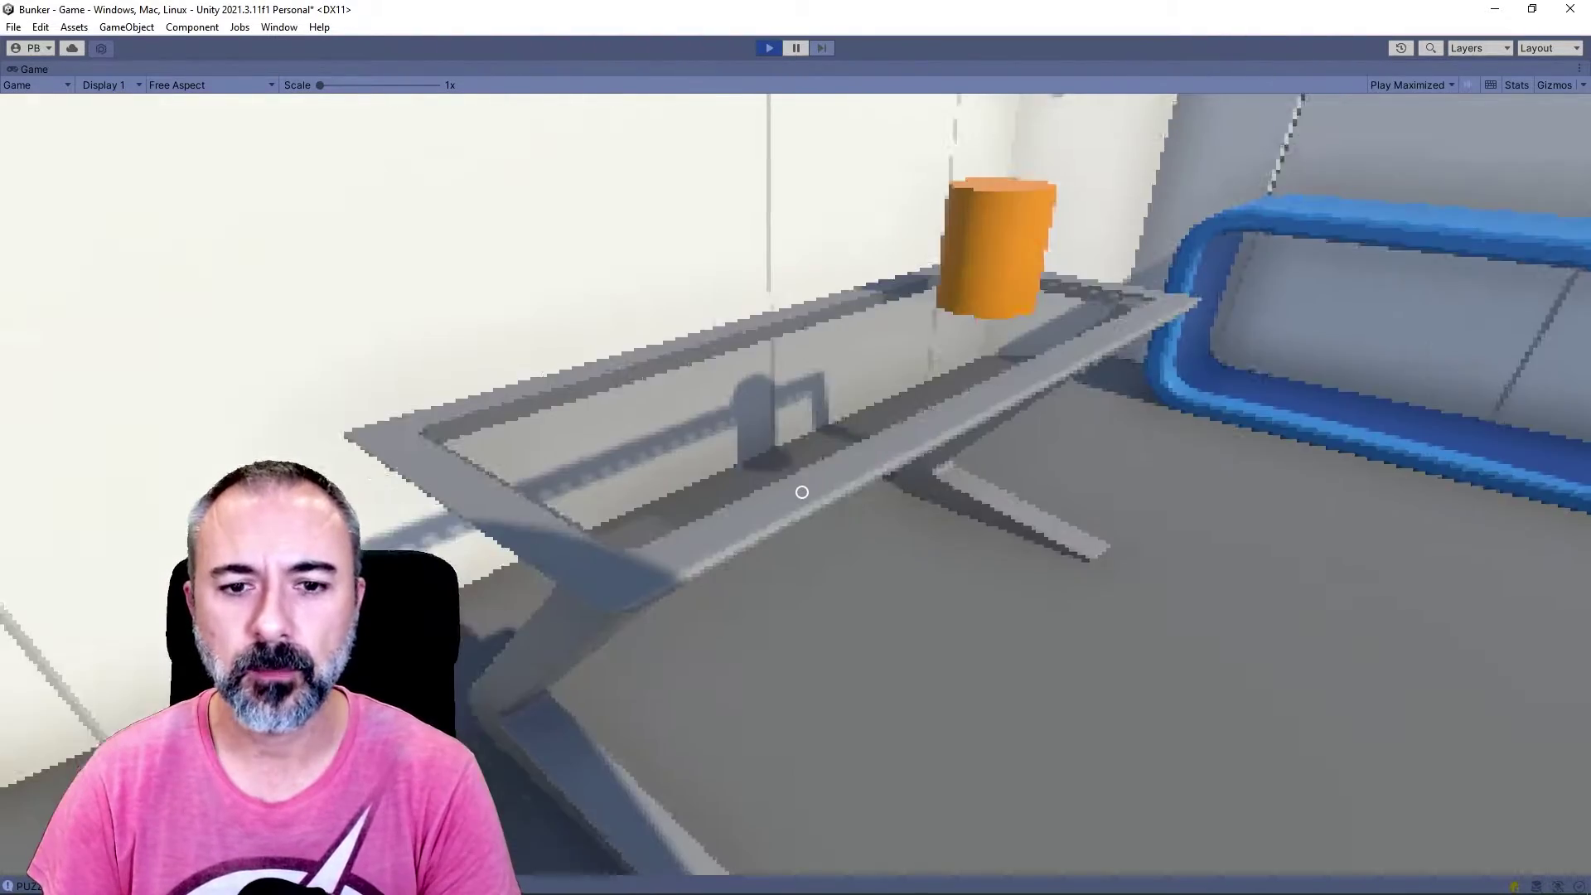
key(w)
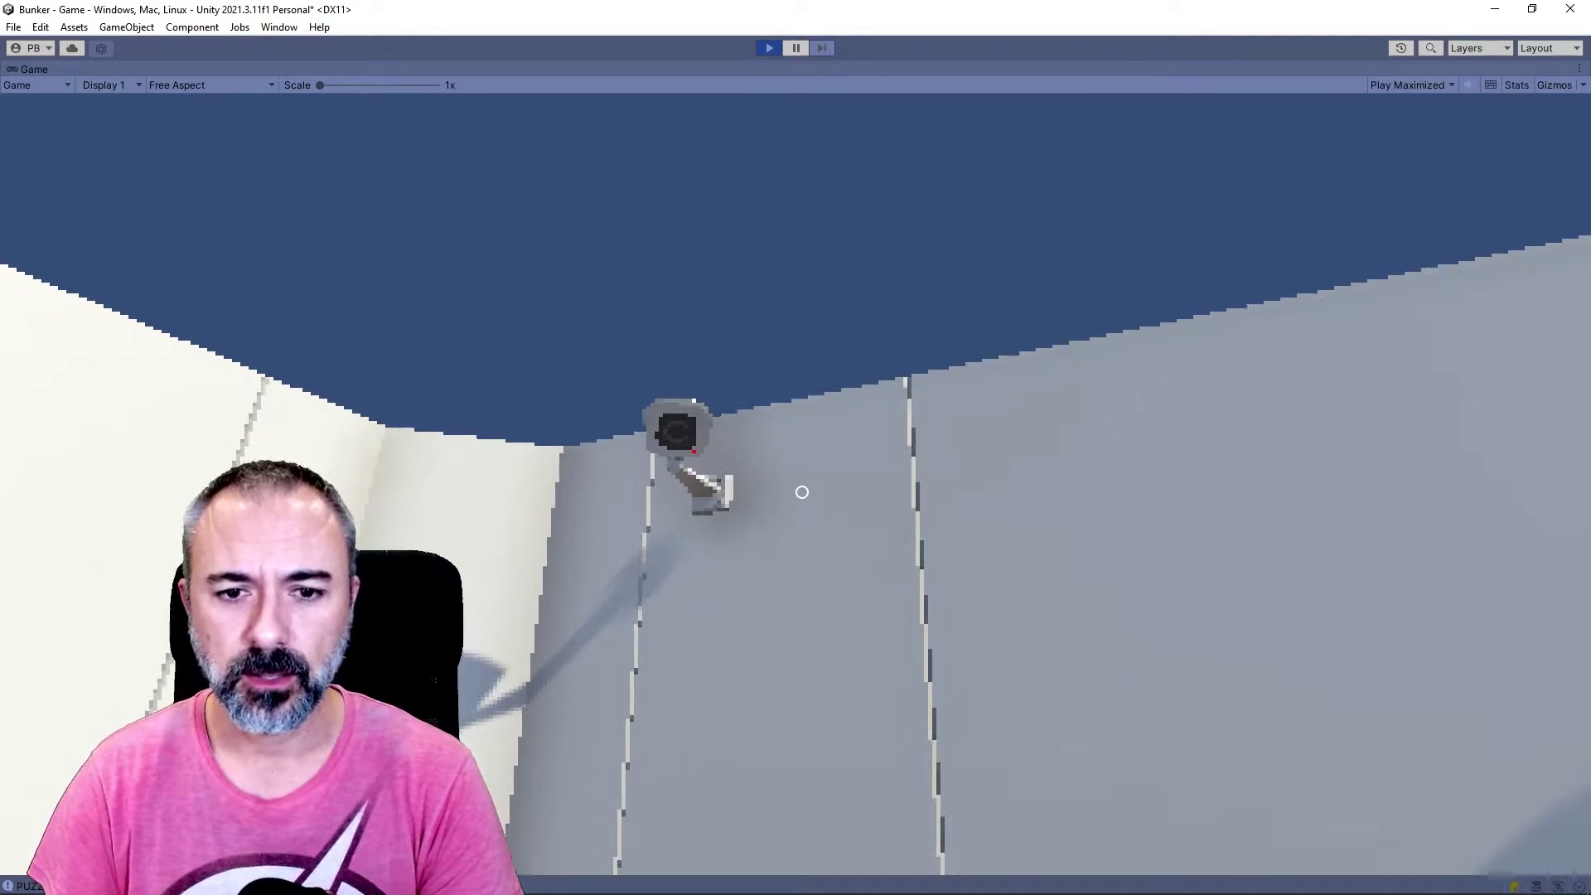
Step: Approach the desk and aim at the keypad buttons from several close positions
key(w)
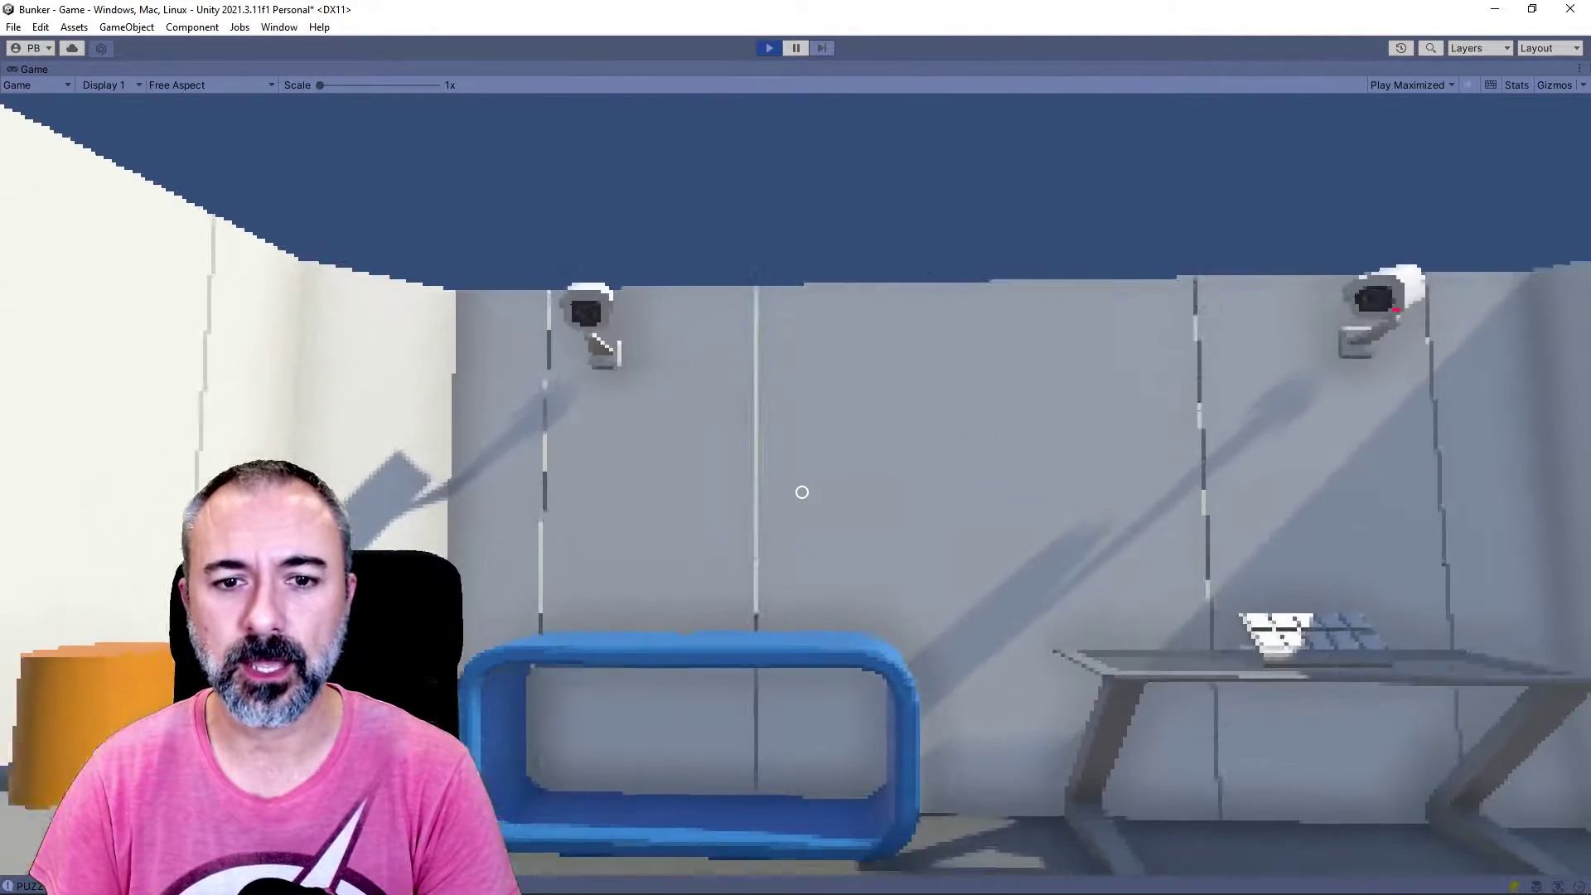
key(w)
key(w)
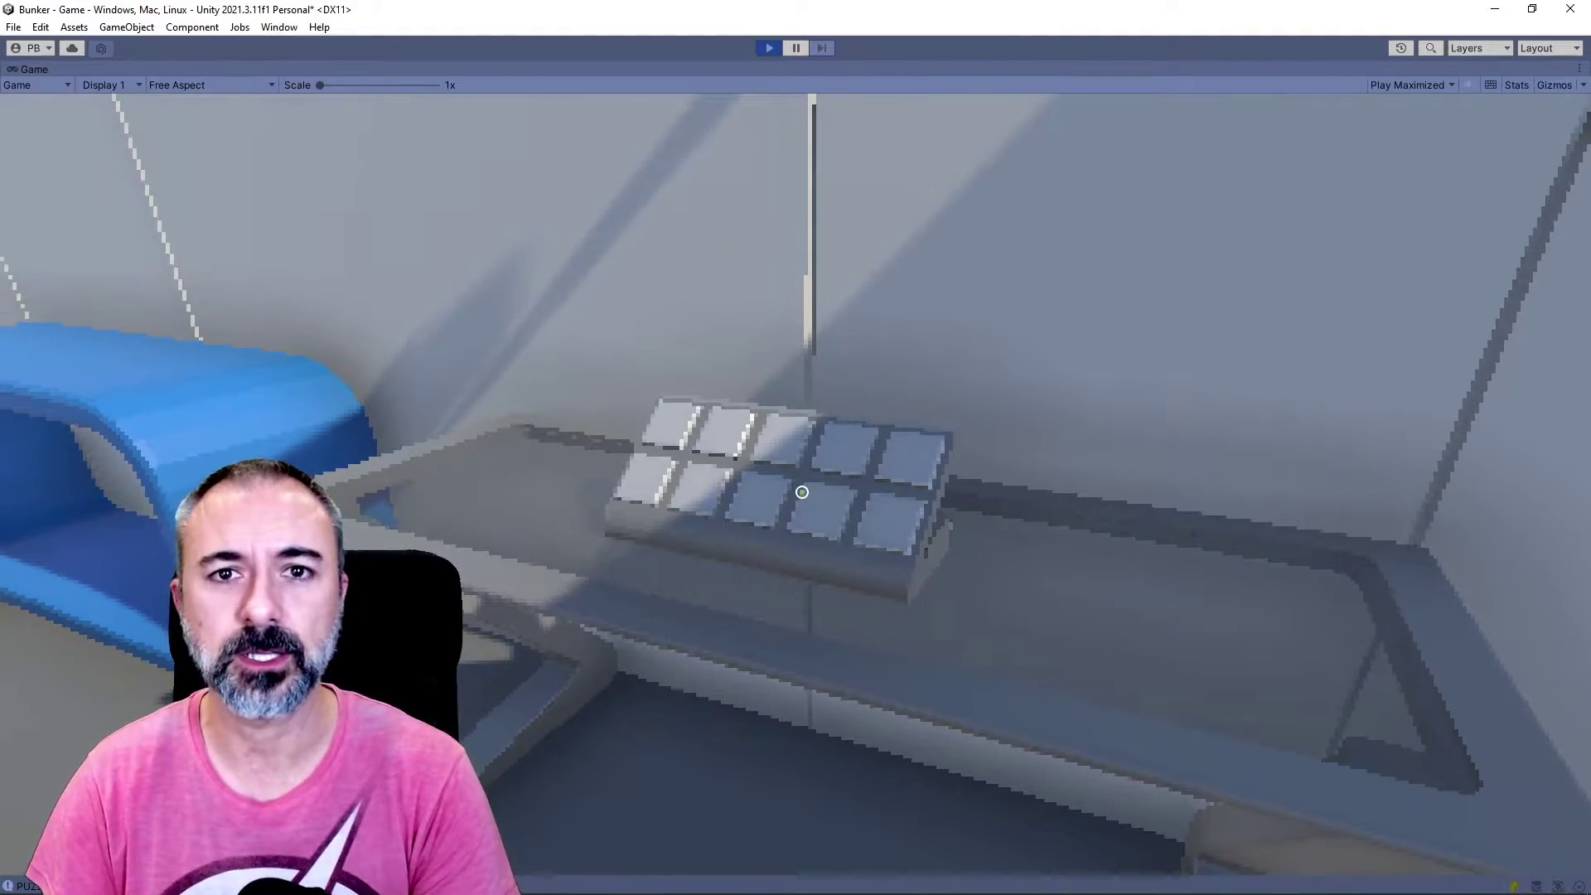
key(w)
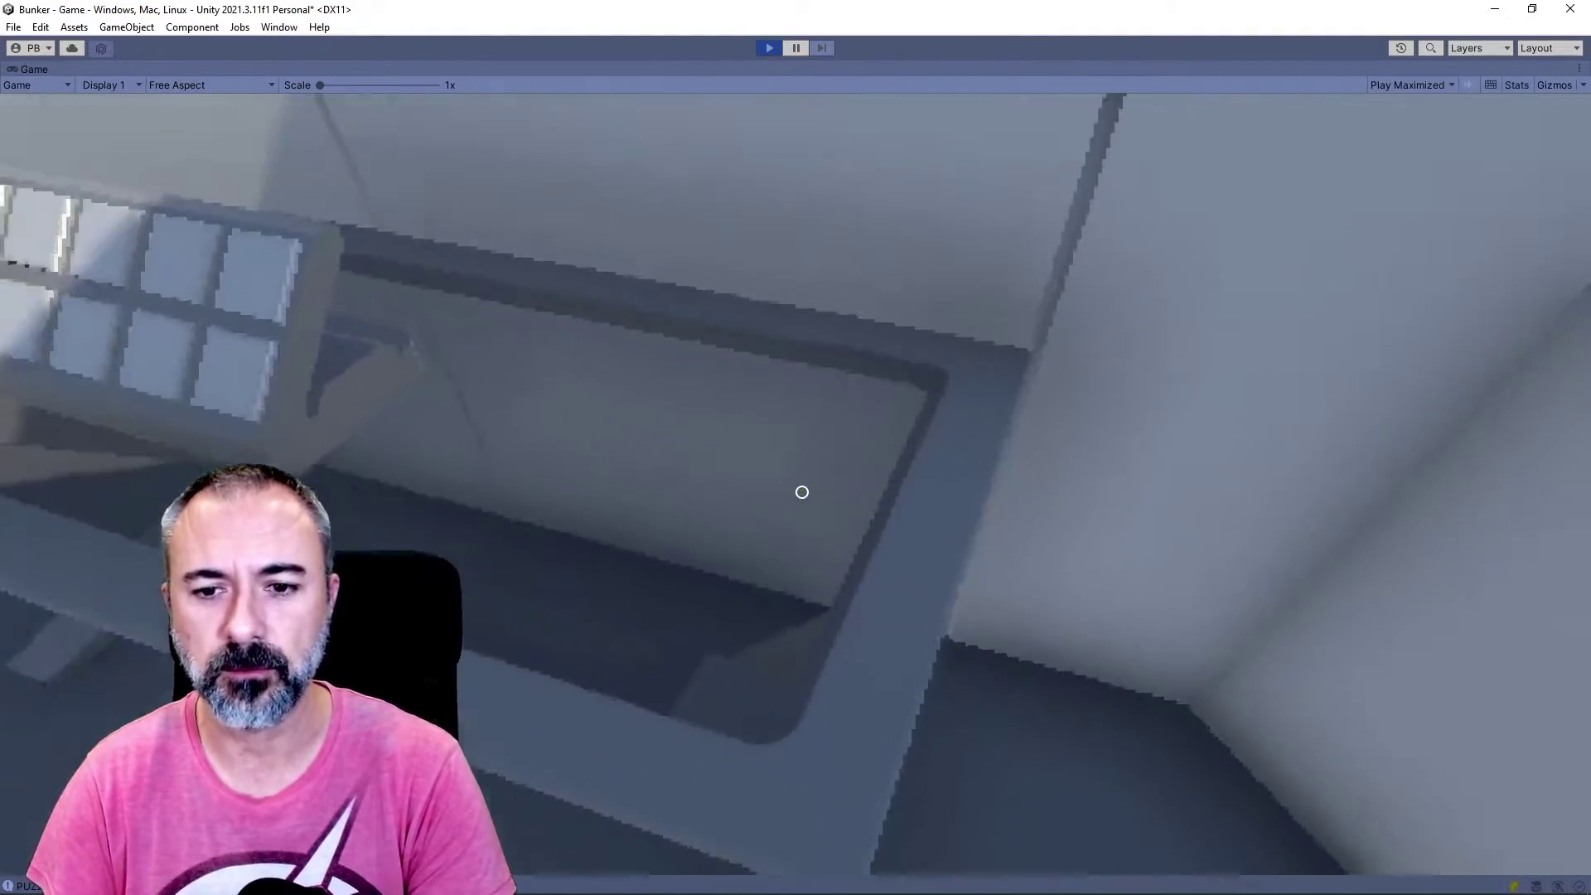
key(s)
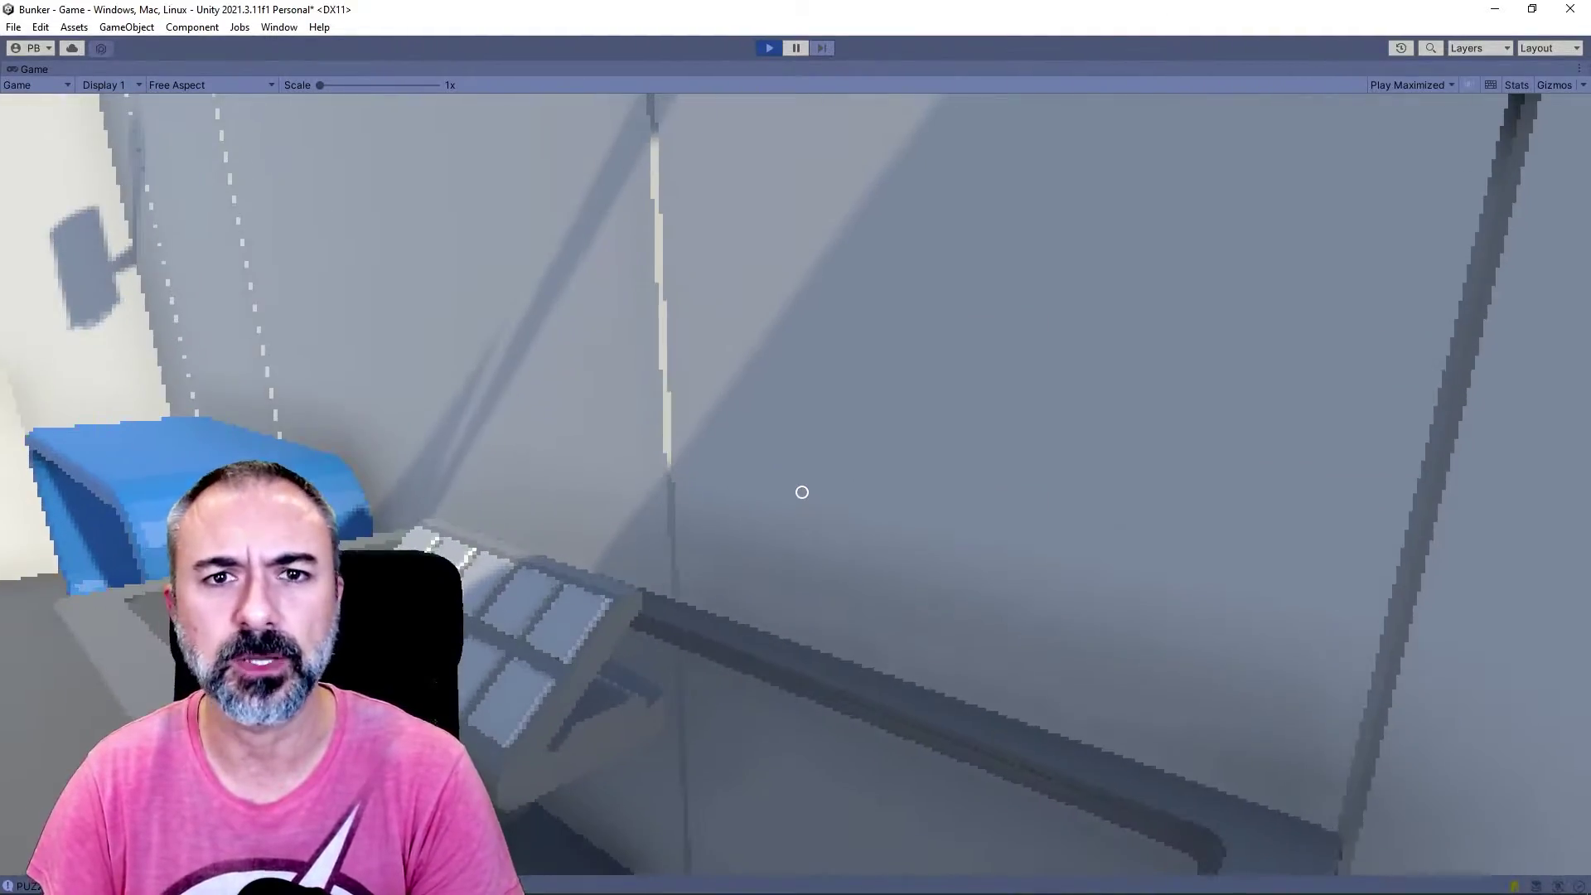
key(s)
key(w)
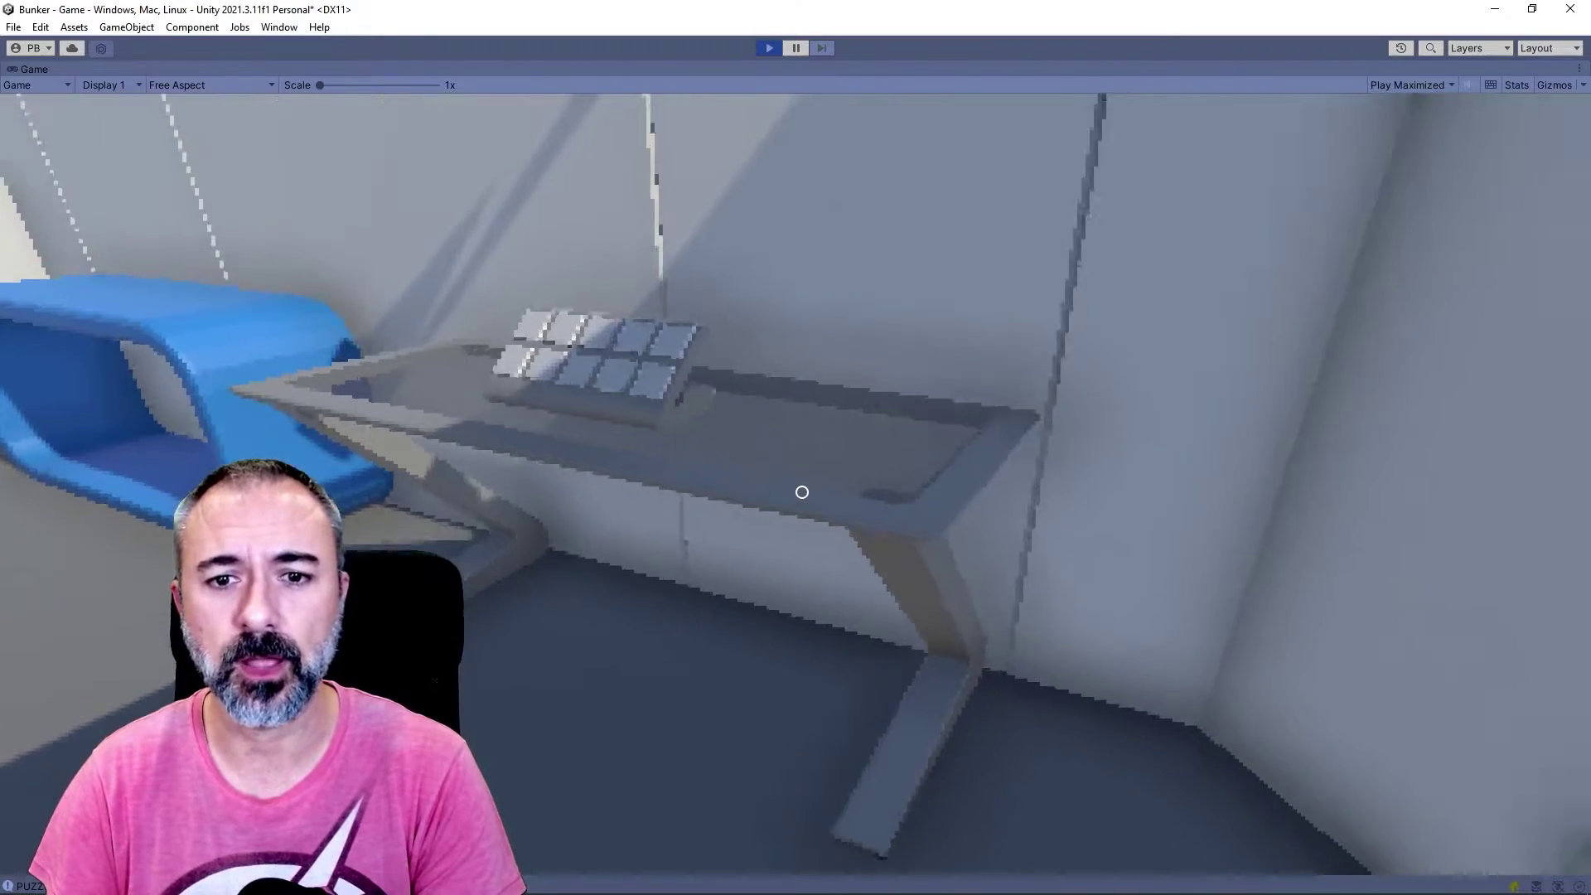
key(w)
key(s)
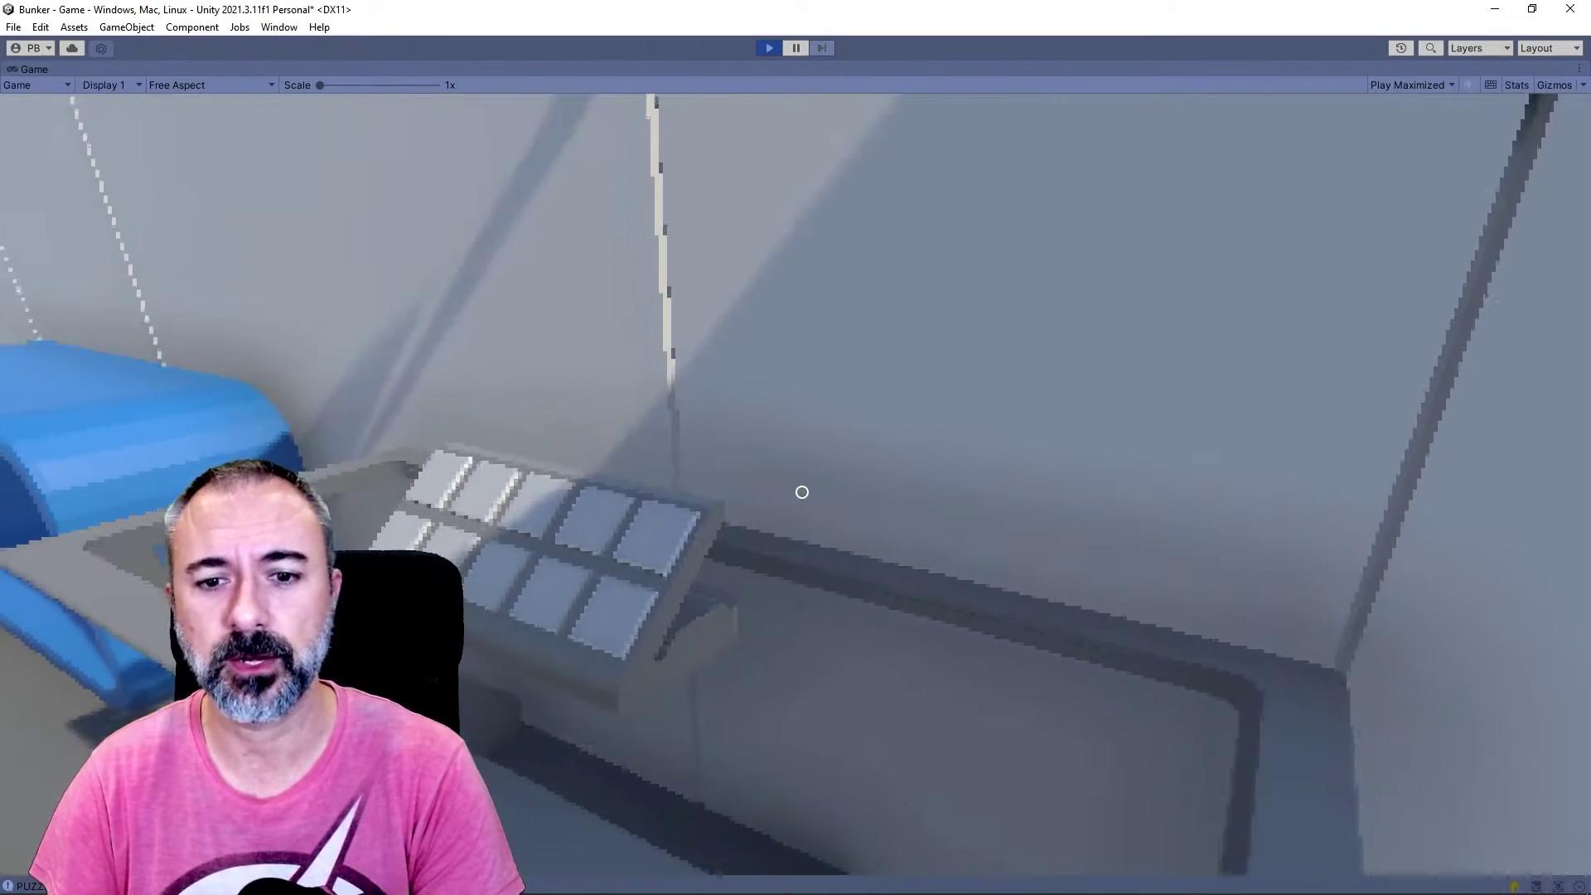
key(w)
key(s)
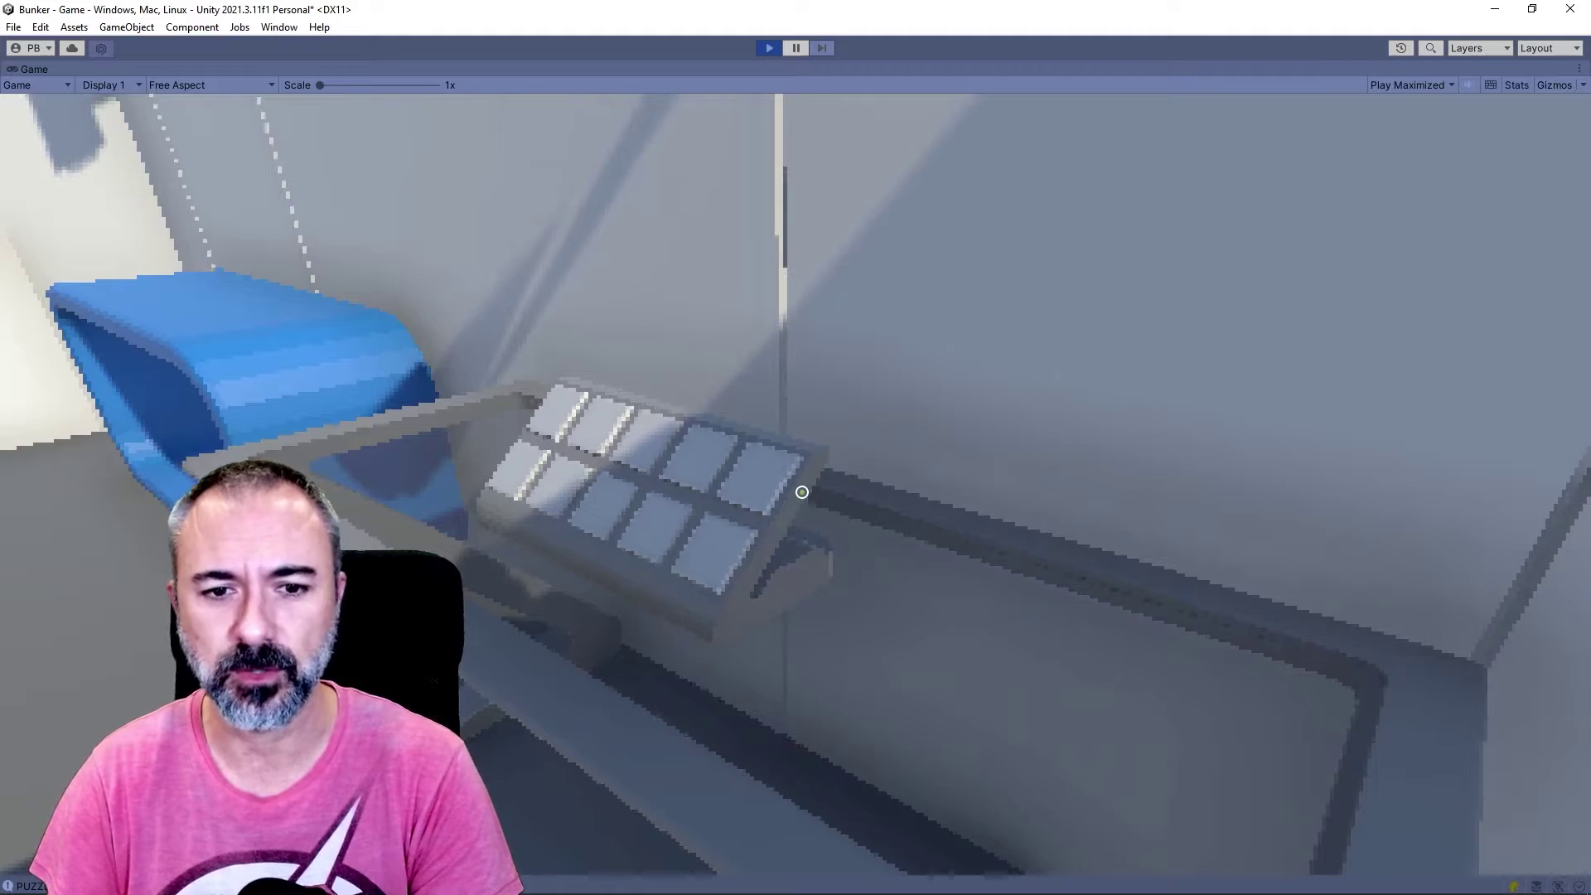
key(w)
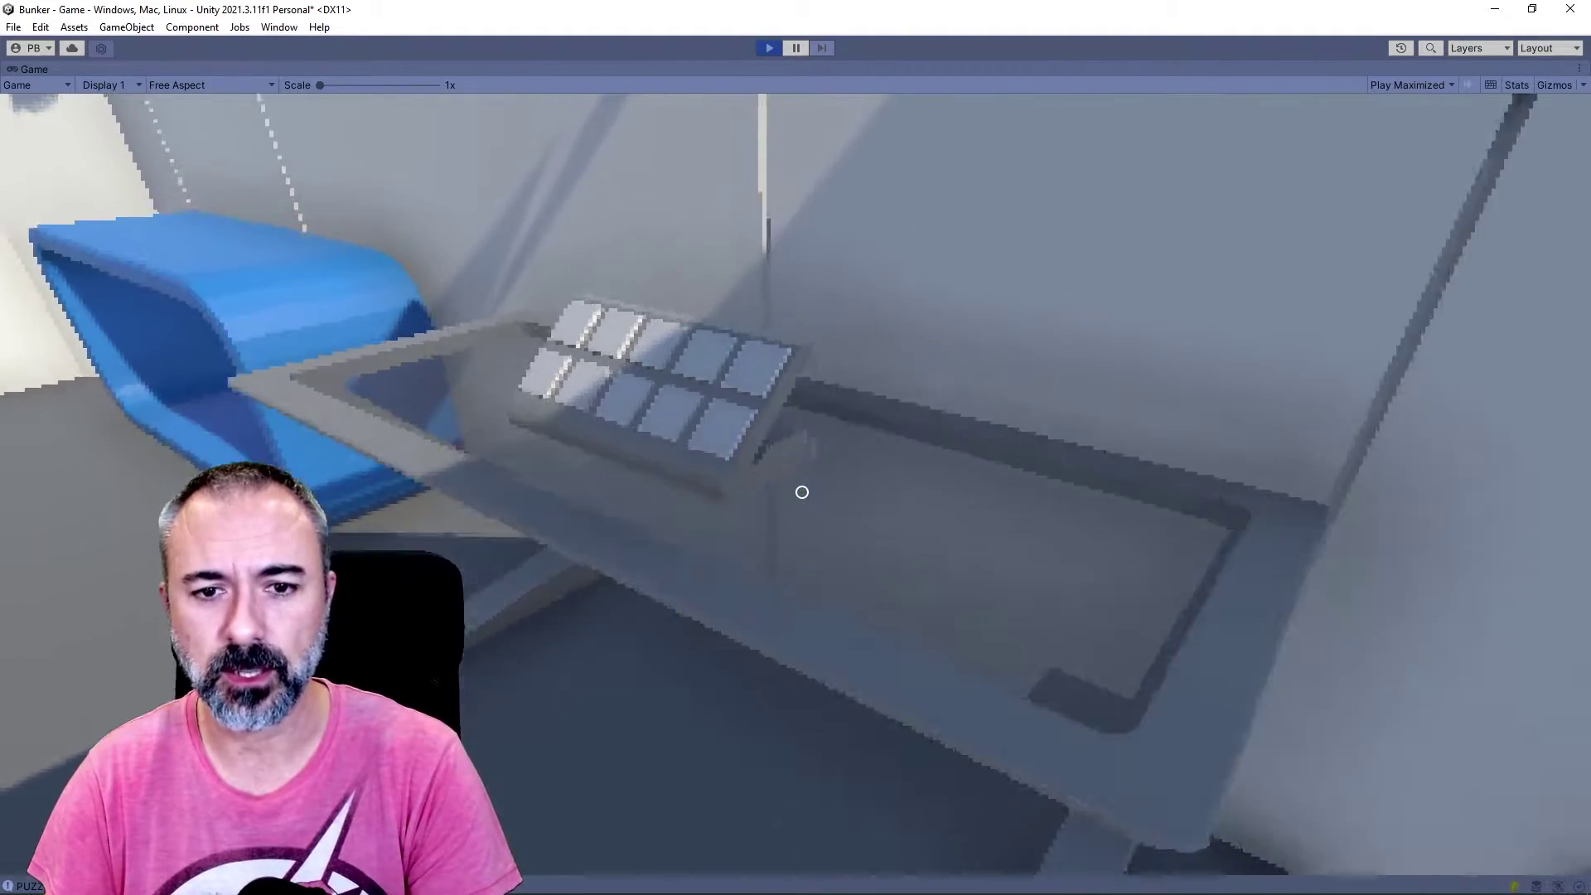
key(s)
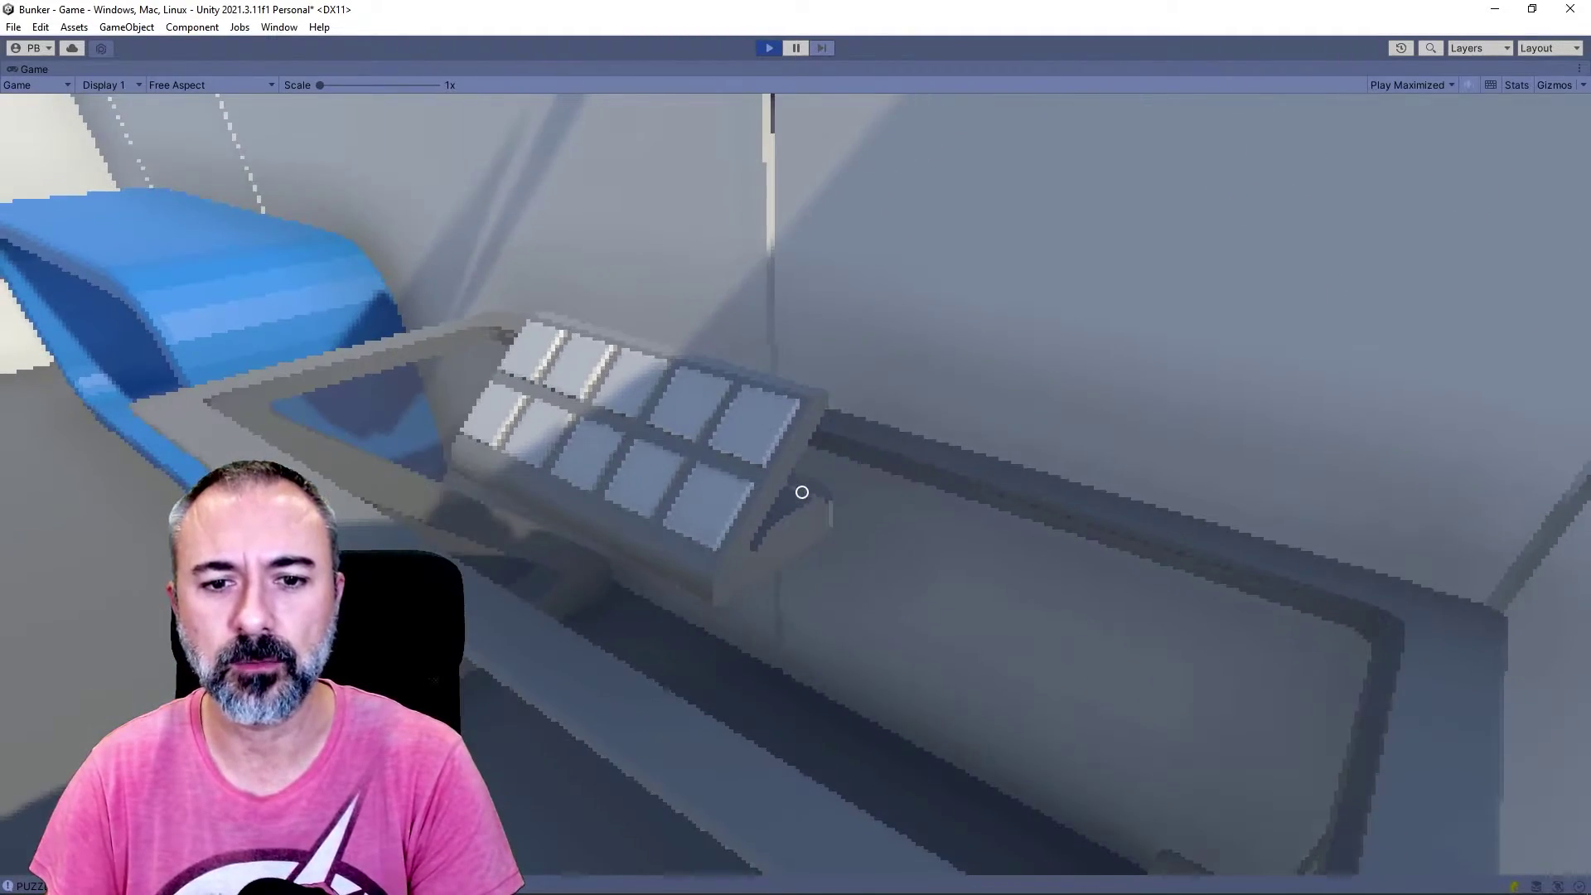
Step: Turn away from the keypad to face the wall security camera above the blue bench
key(a)
key(w)
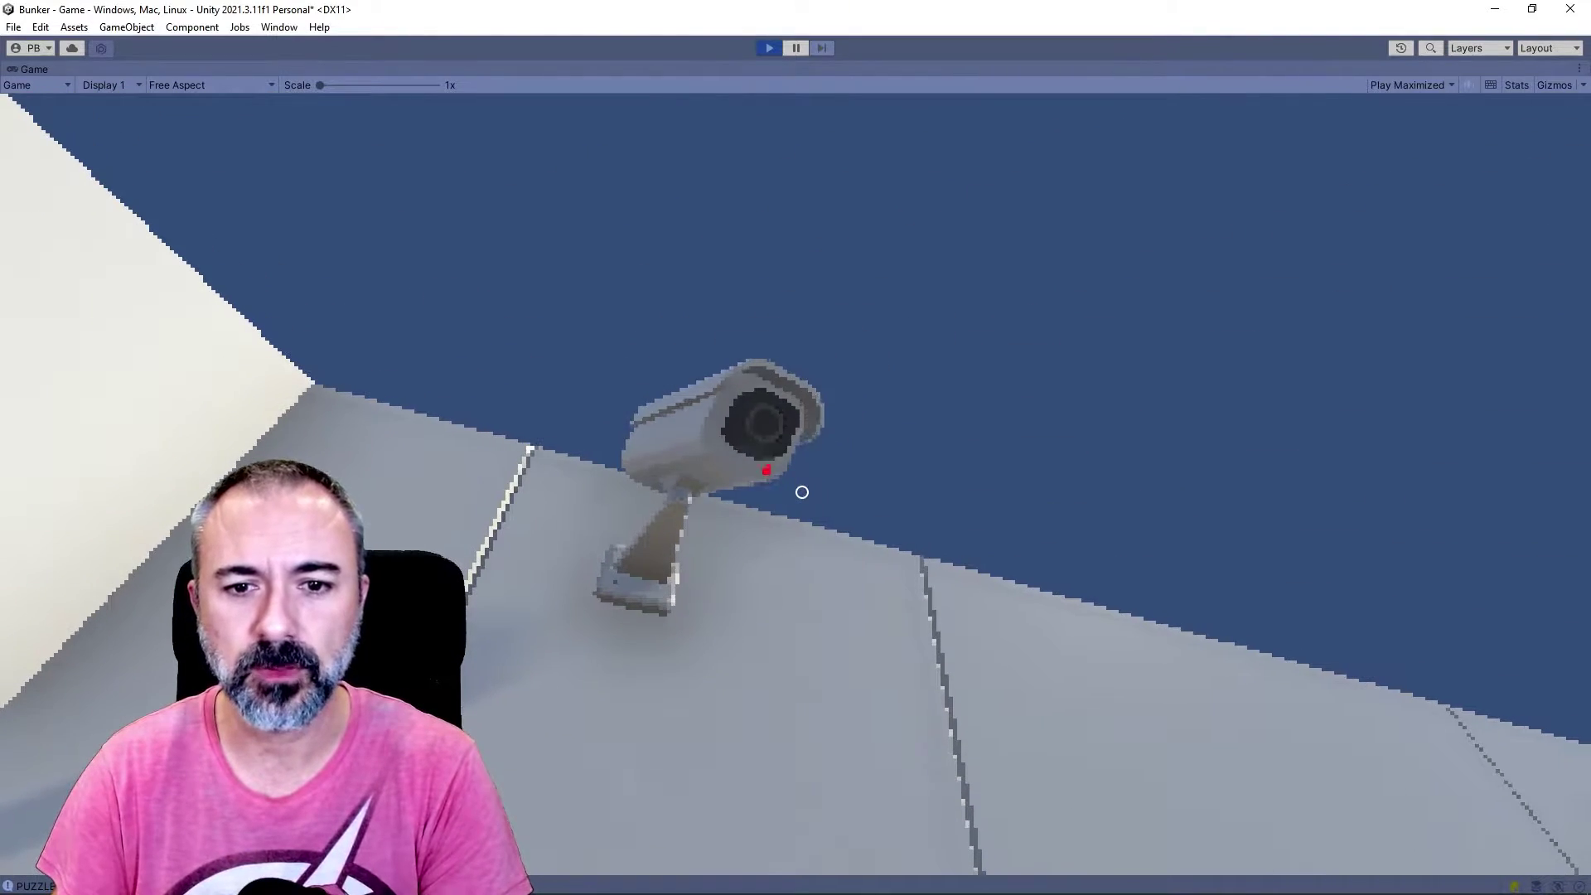
key(d)
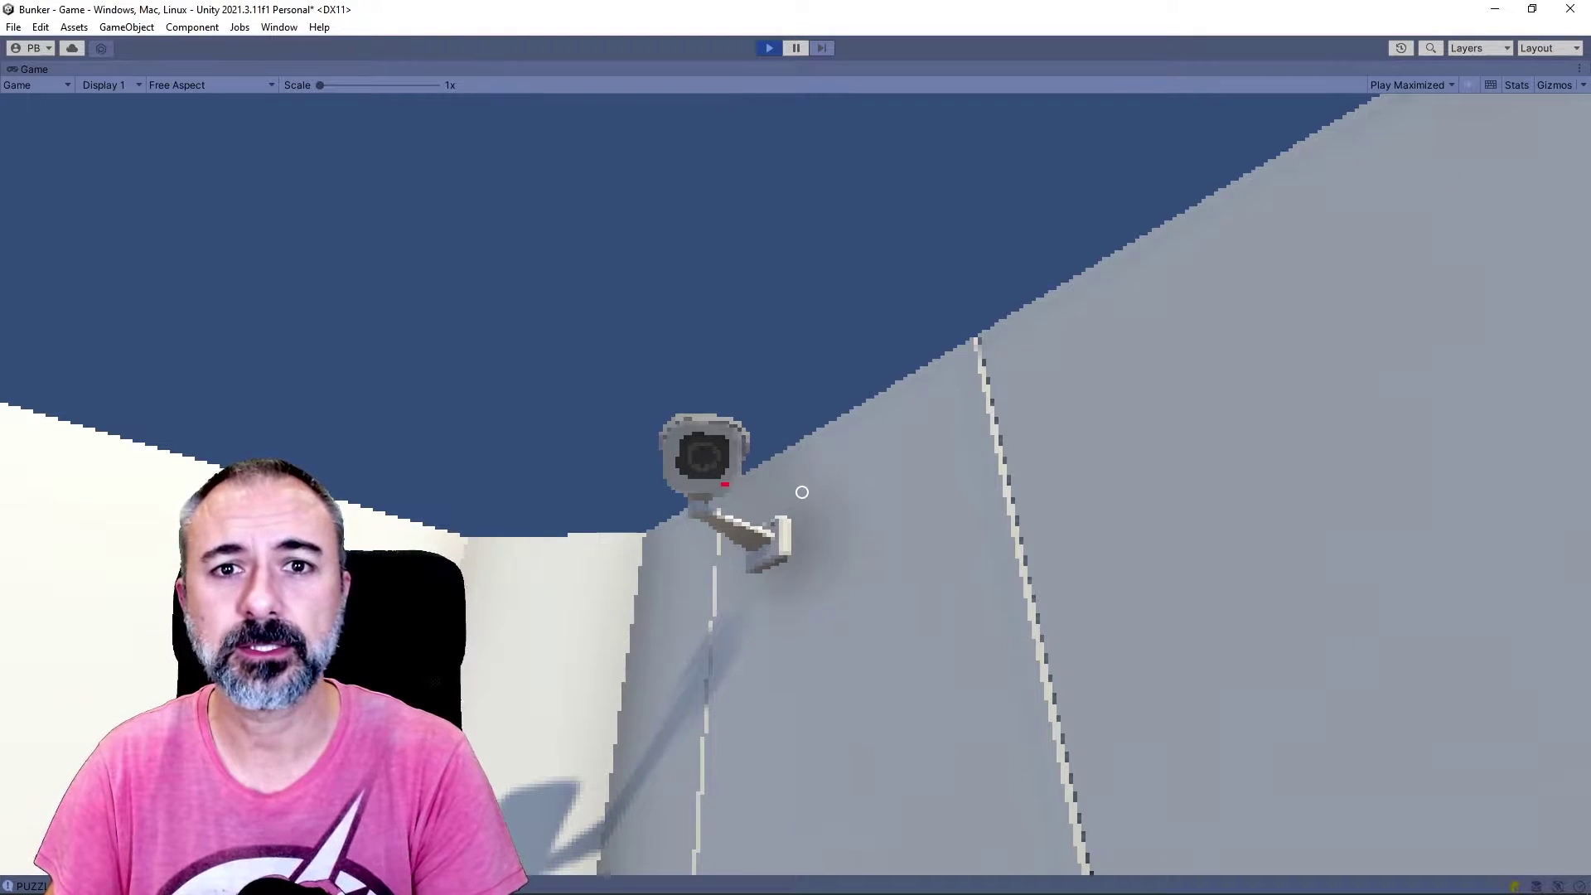
key(s)
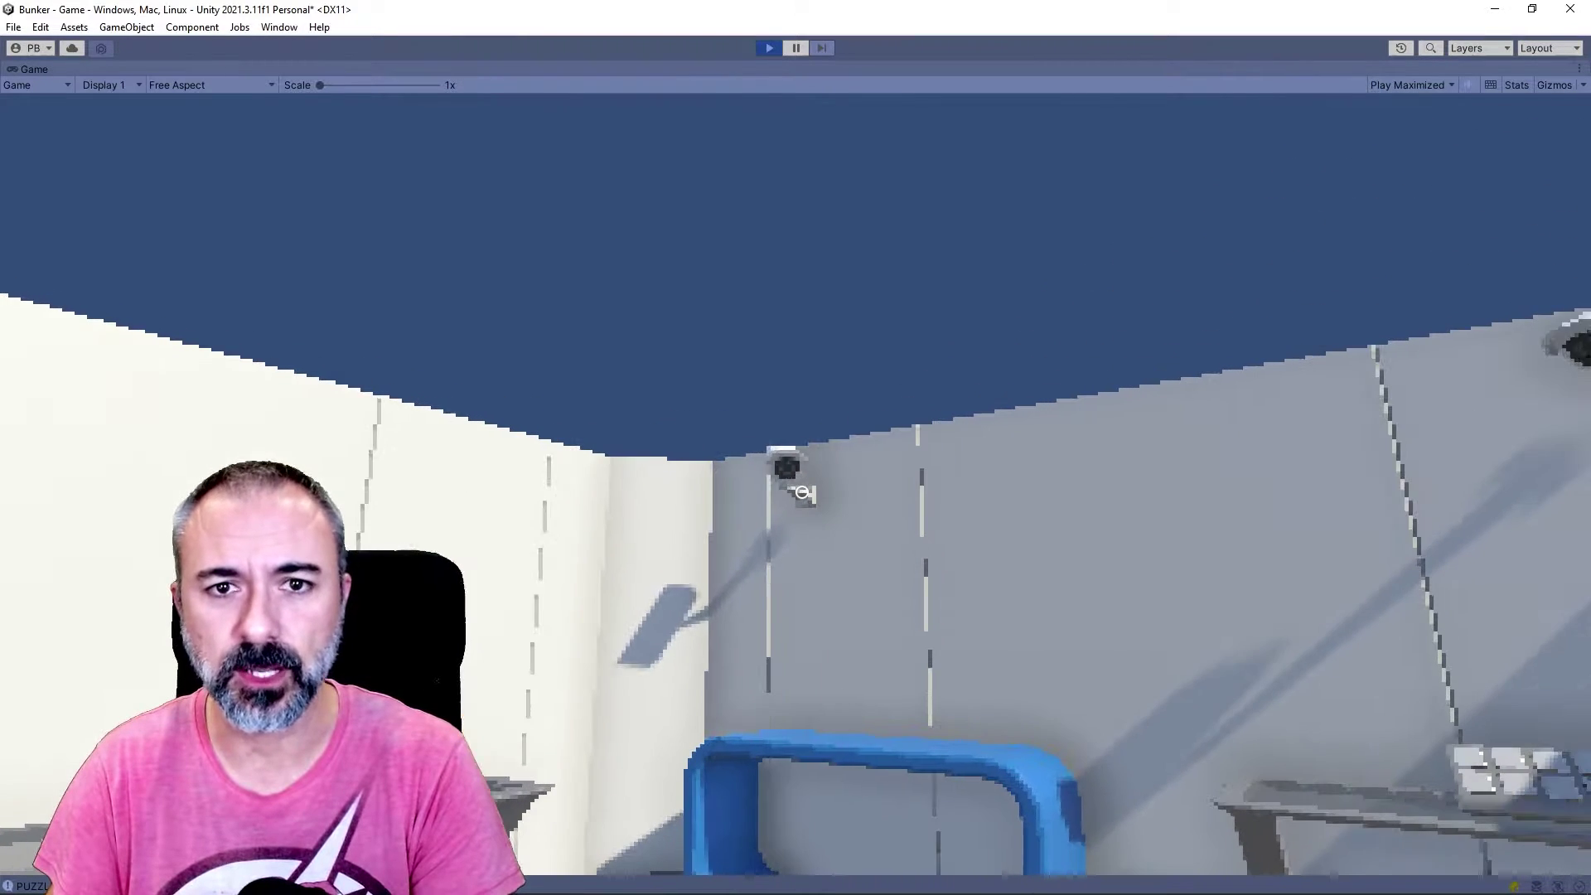
key(w)
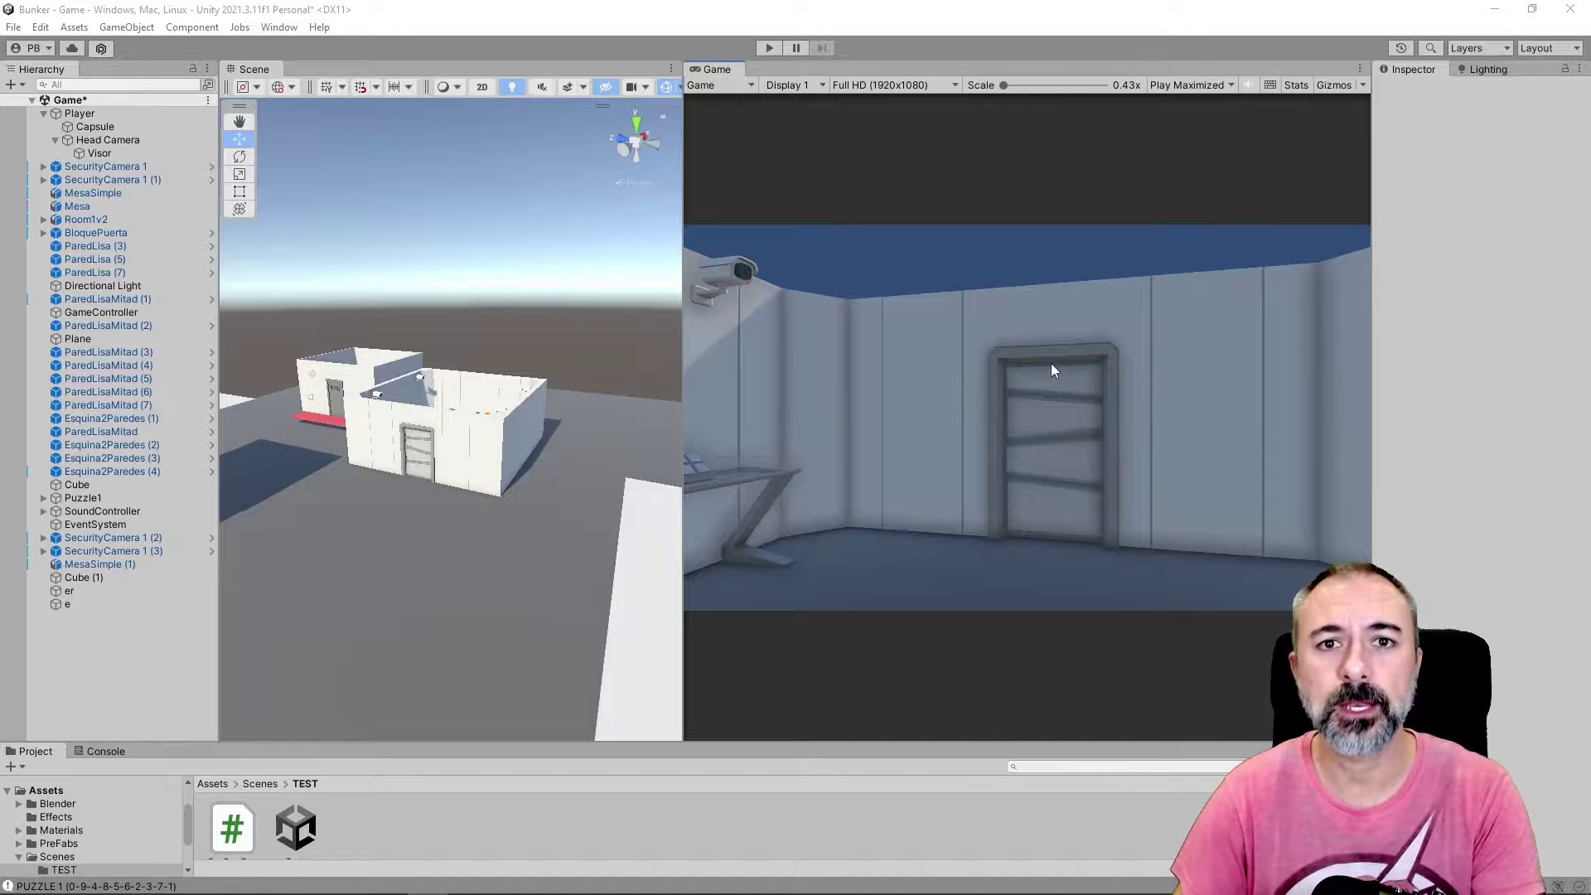
Step: Start Play mode and release the mouse from the running game with Escape
click(773, 52)
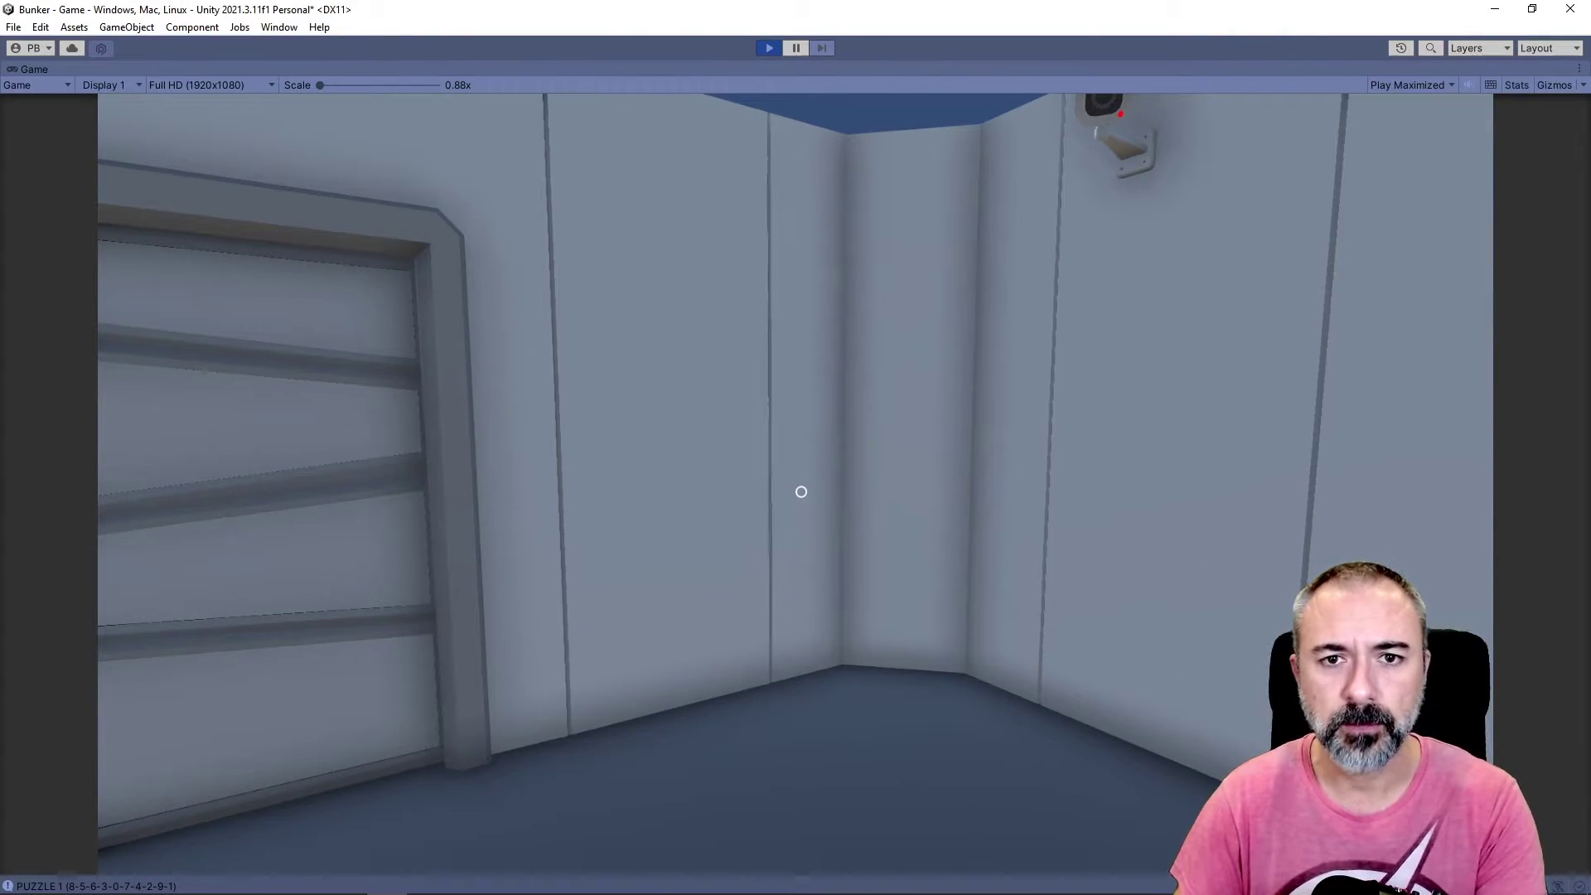
key(Escape)
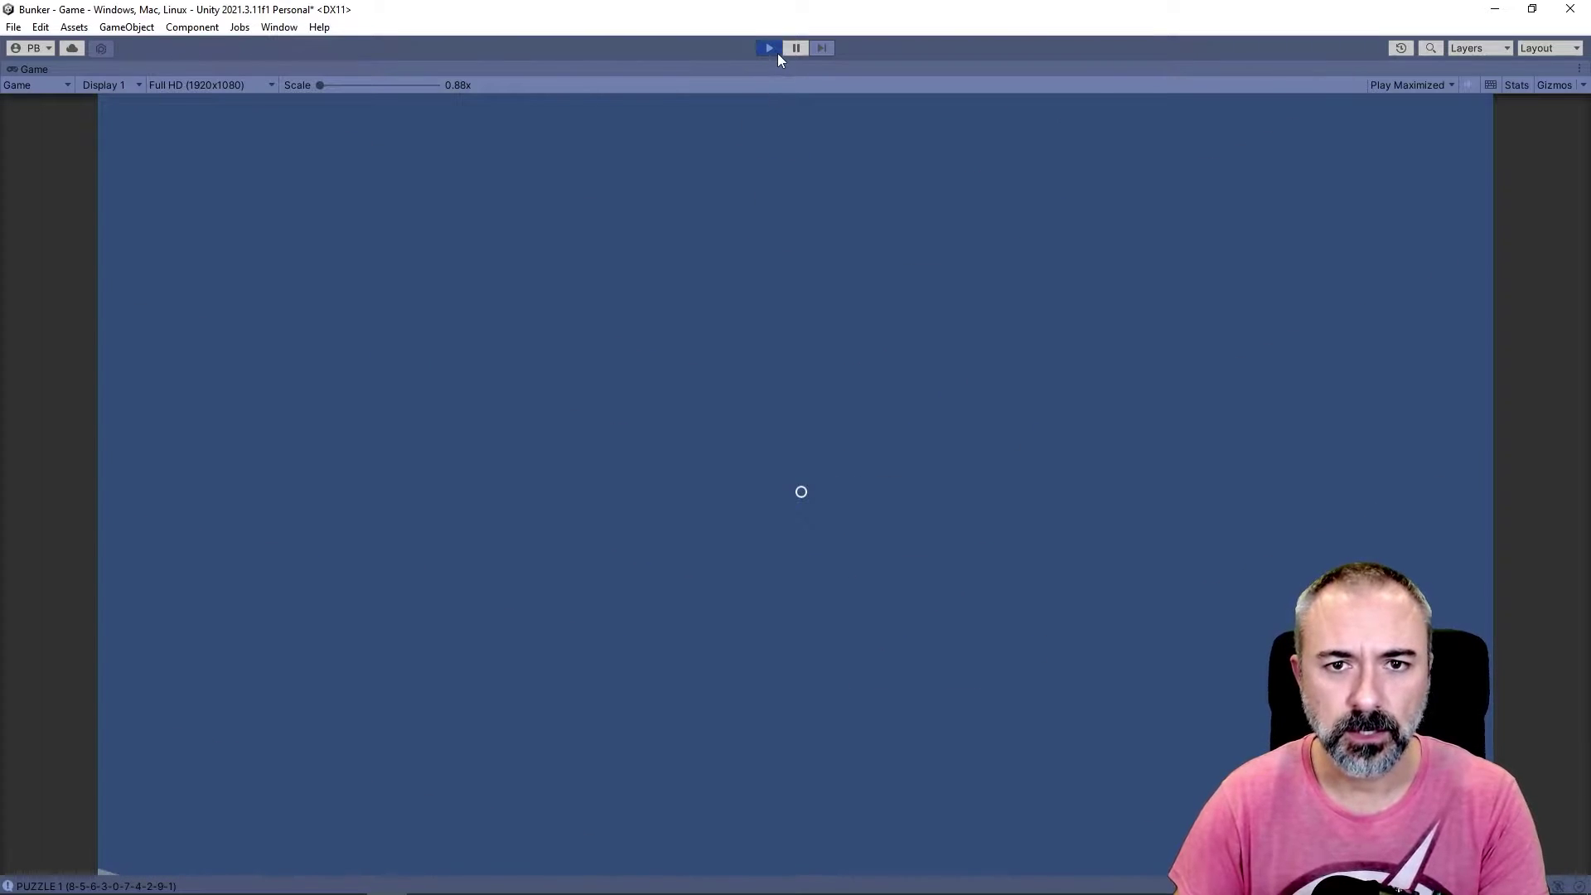
Step: Stop Play mode and create a Render Texture named RenderPixelado in the Scenes/TEST folder
click(778, 53)
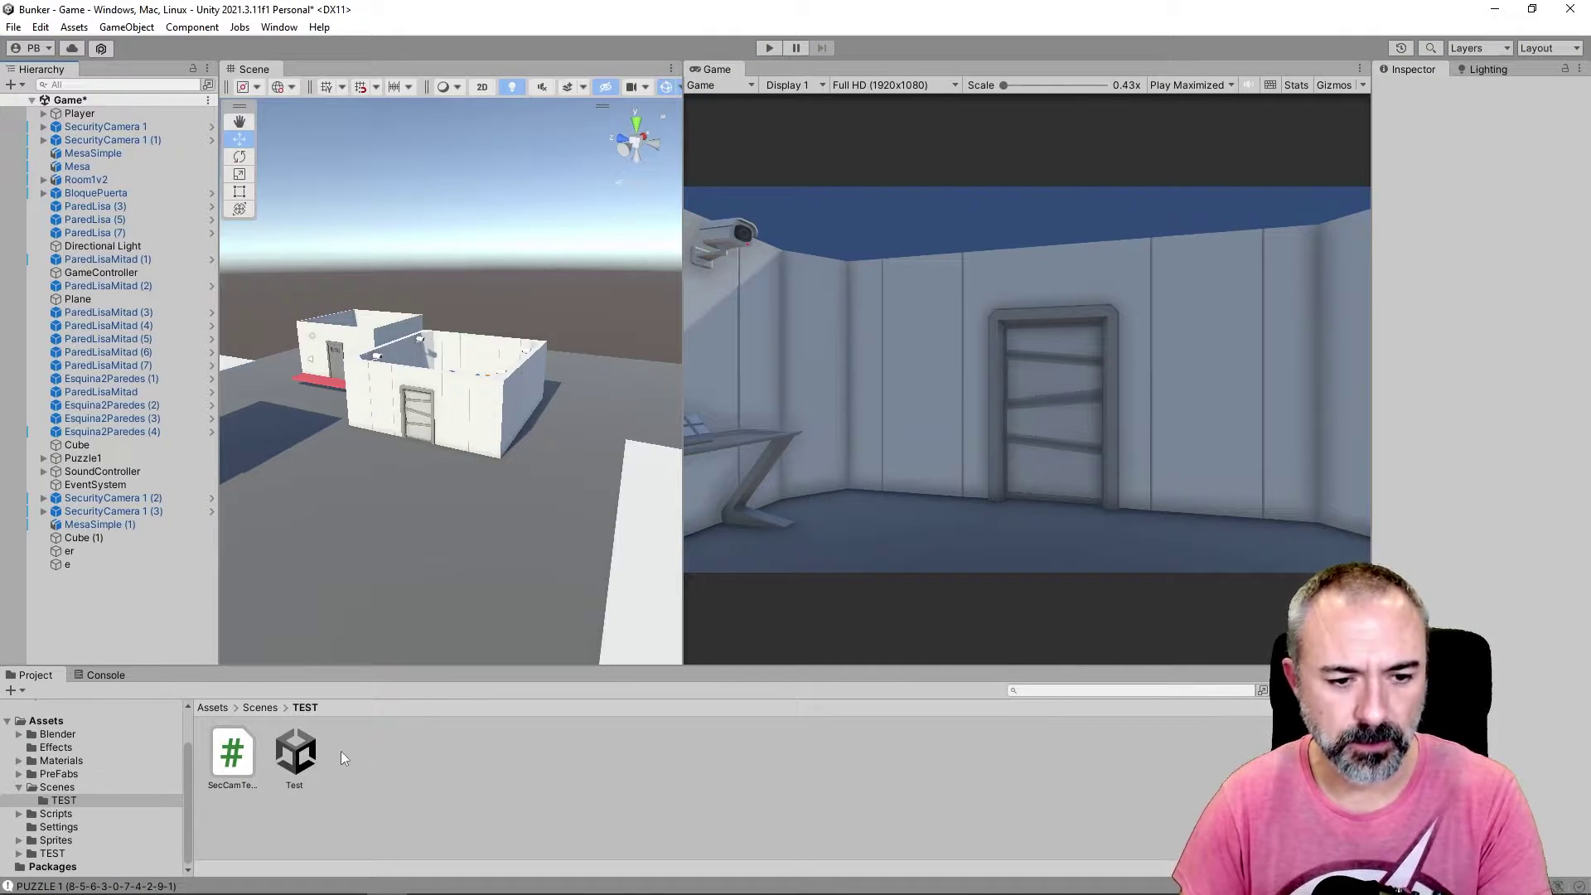
right_click(407, 747)
mouse_move(497, 318)
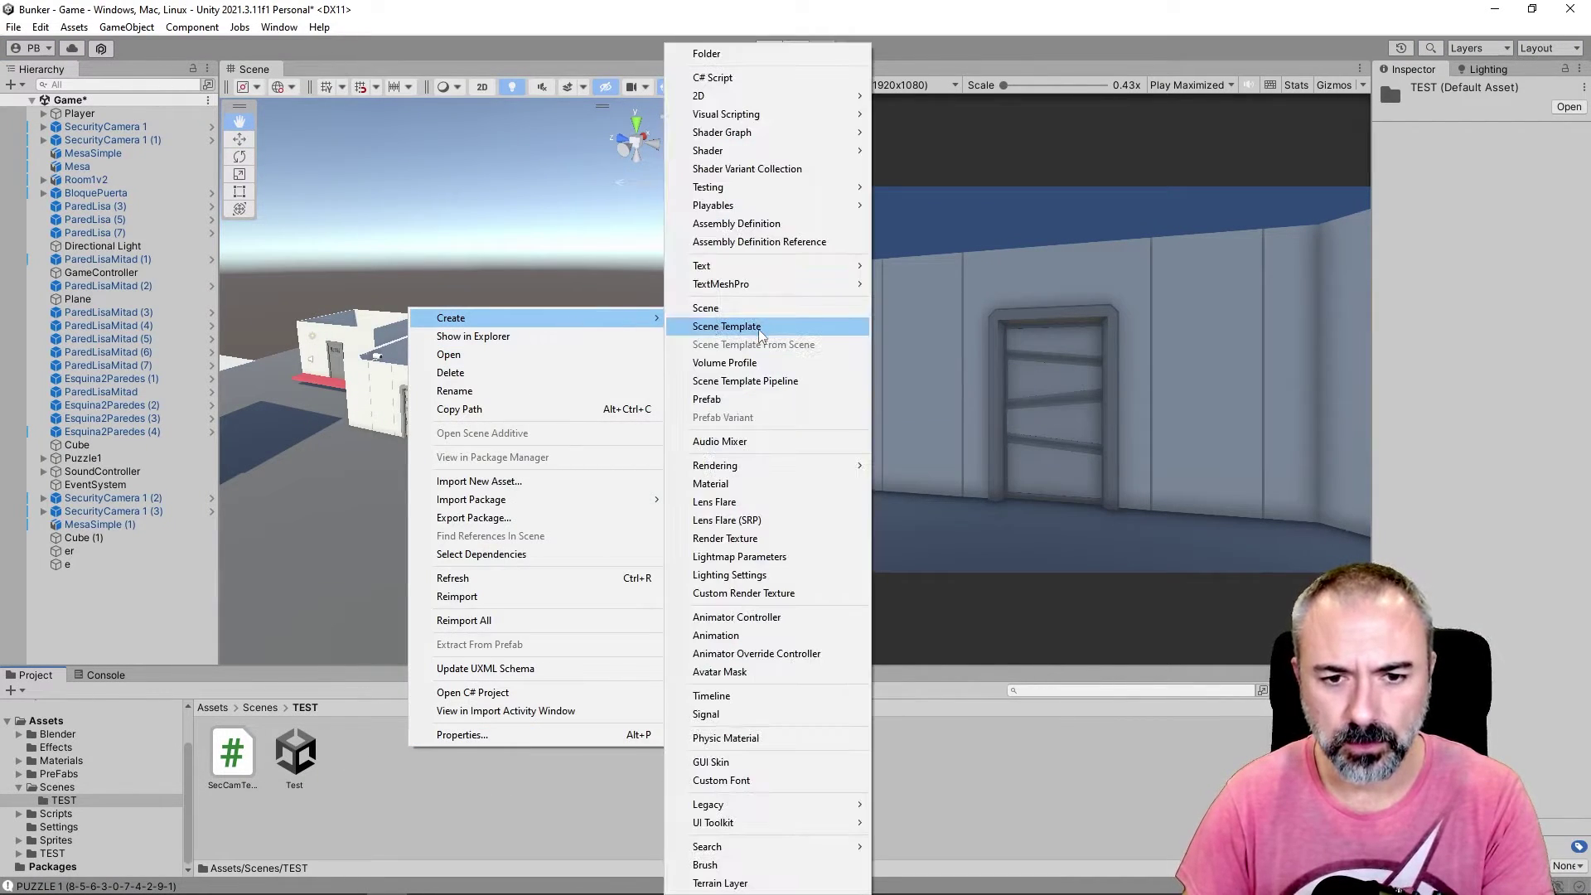
click(773, 540)
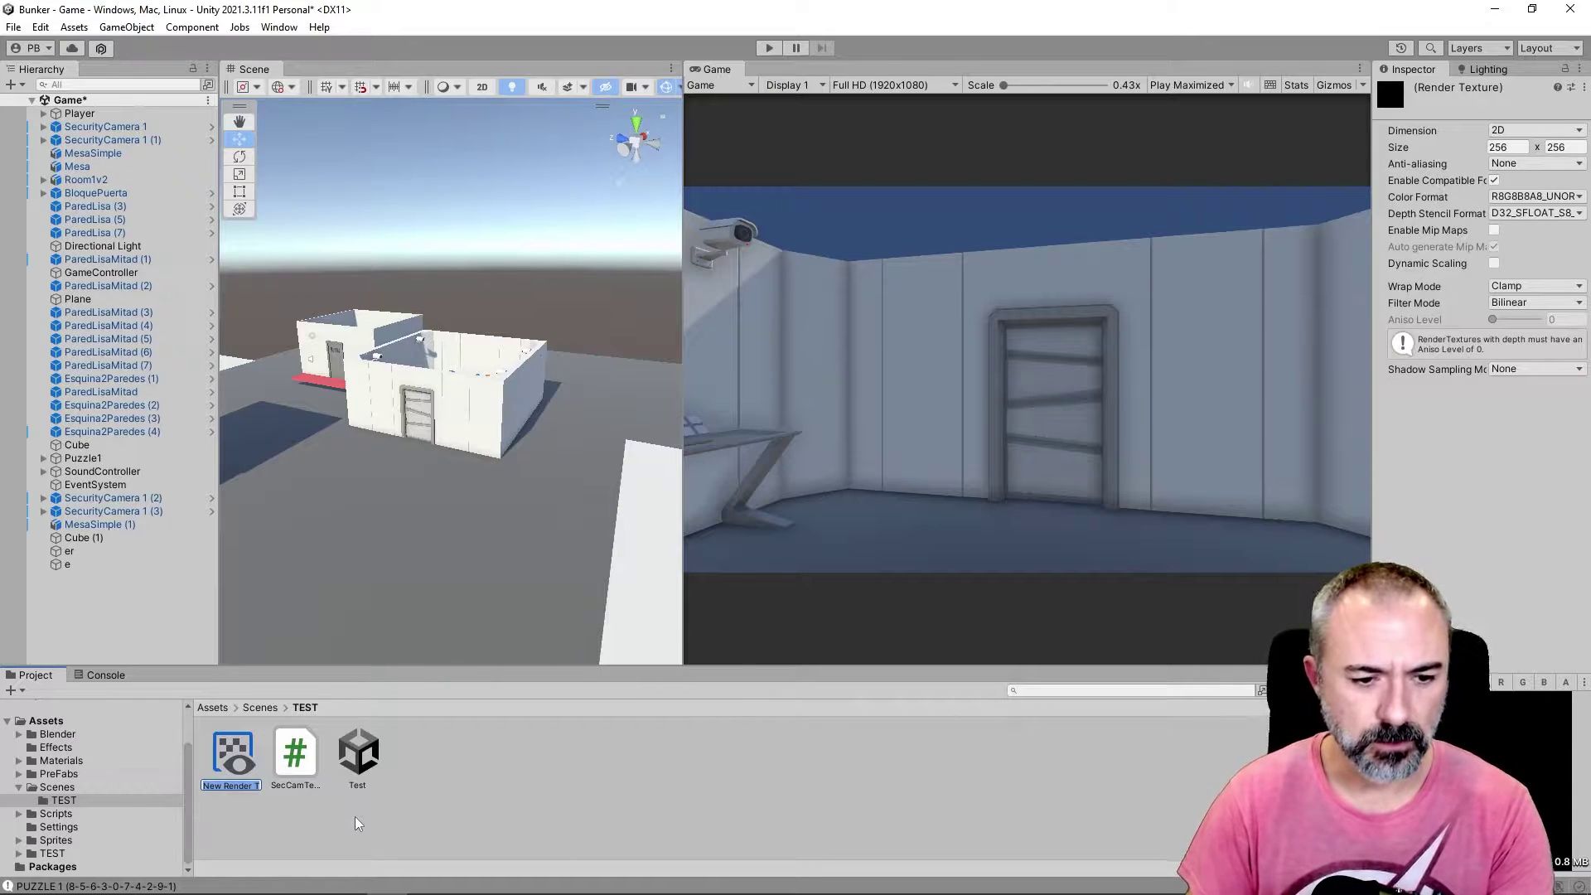
text(Pixelado)
key(Return)
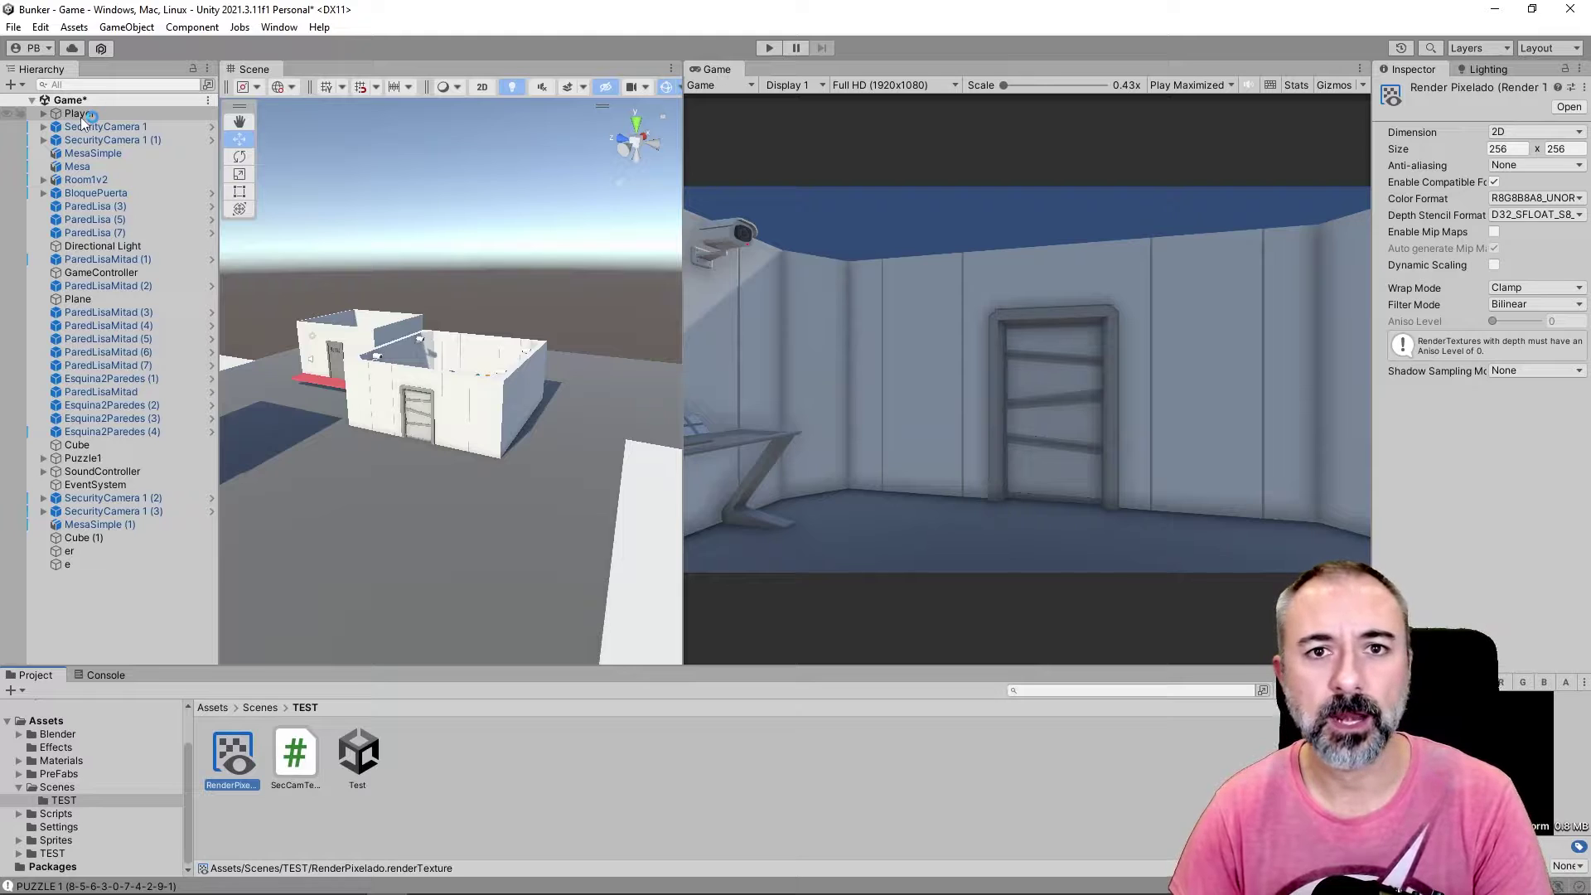
Step: Select the Head Camera under Player and frame it in the Scene view
click(80, 114)
click(43, 113)
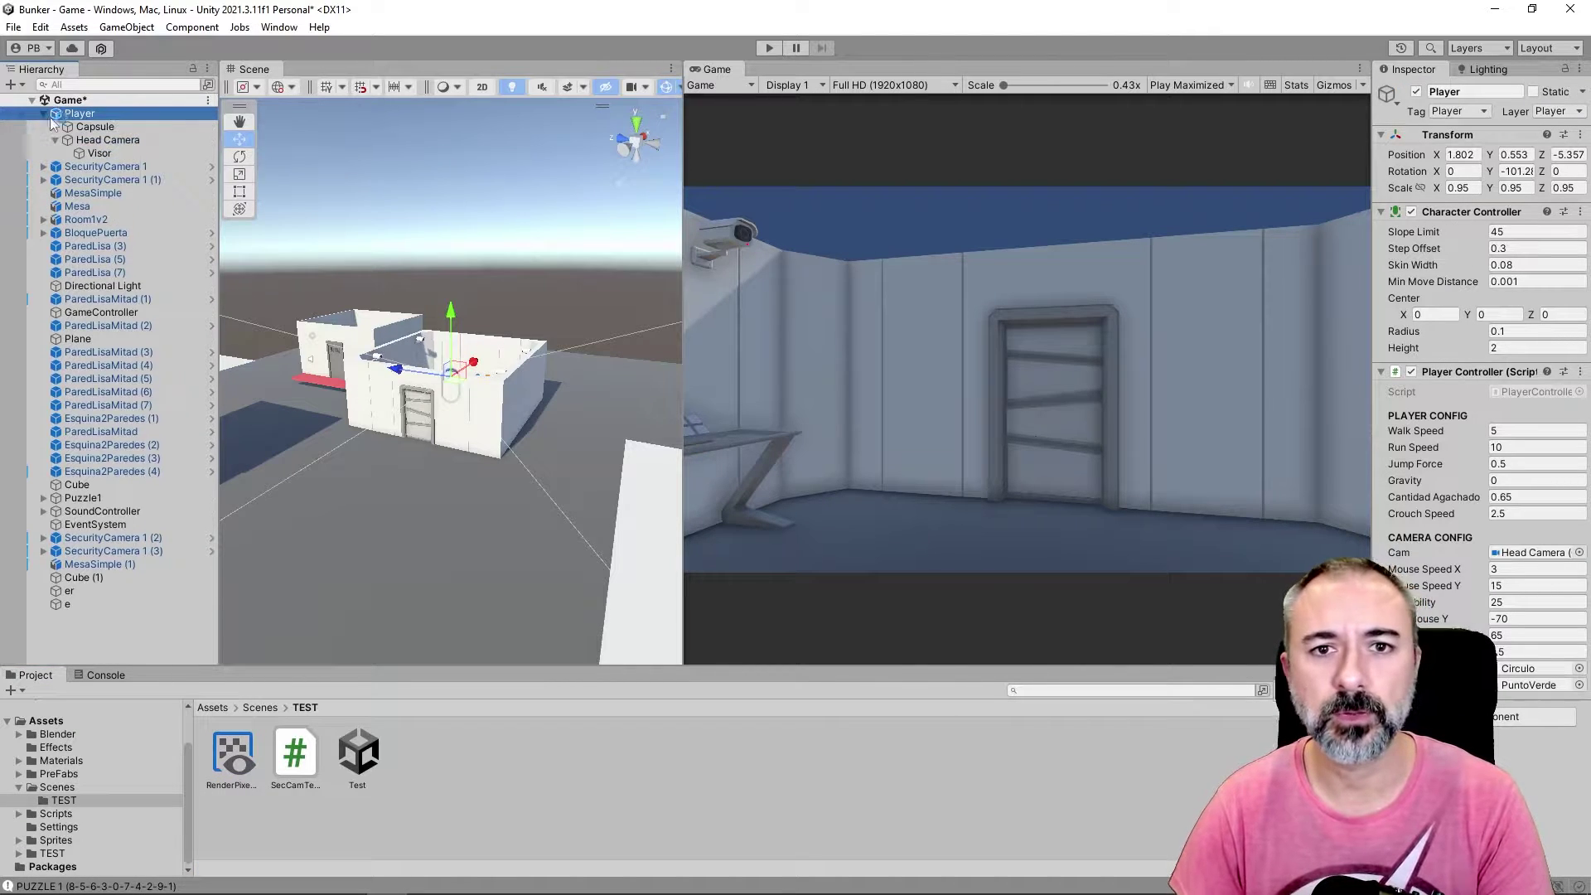
click(121, 140)
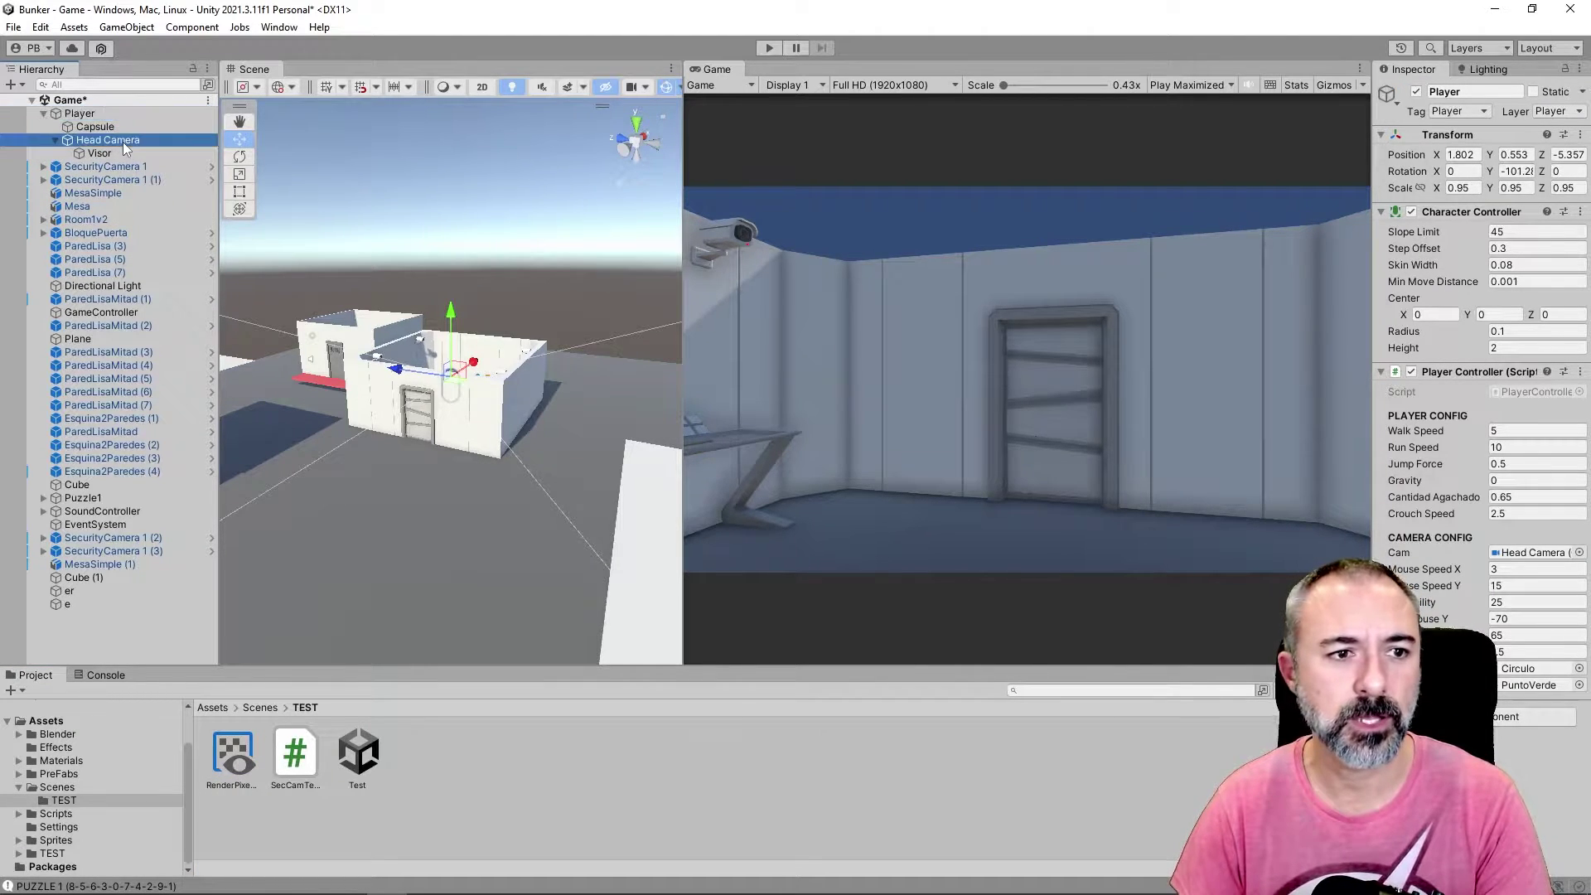
key(f)
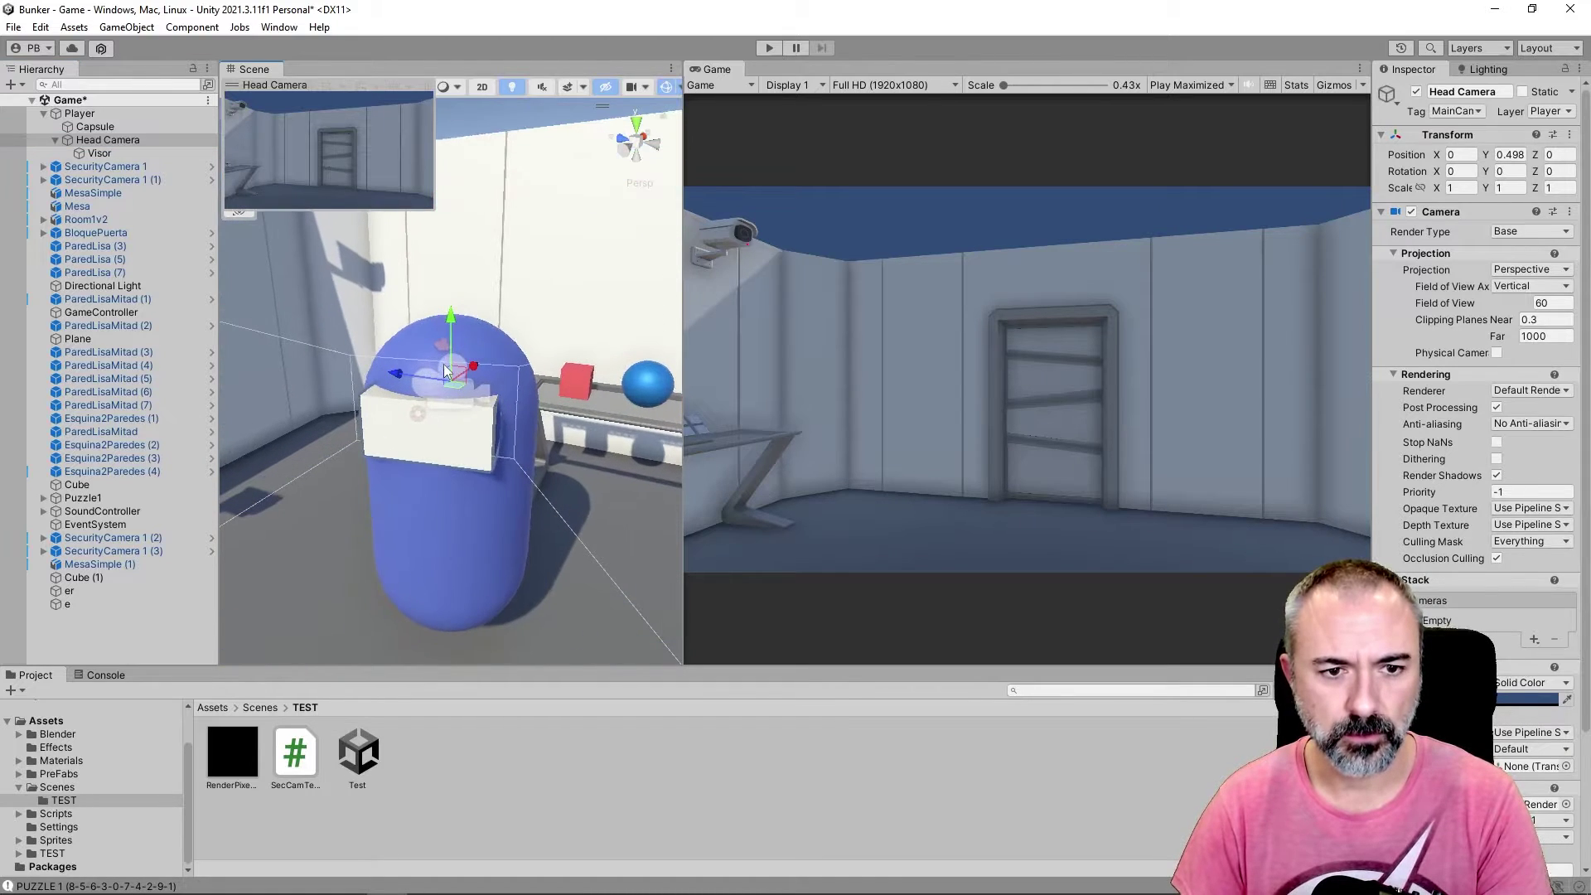
alt+drag(419, 309, 249, 464)
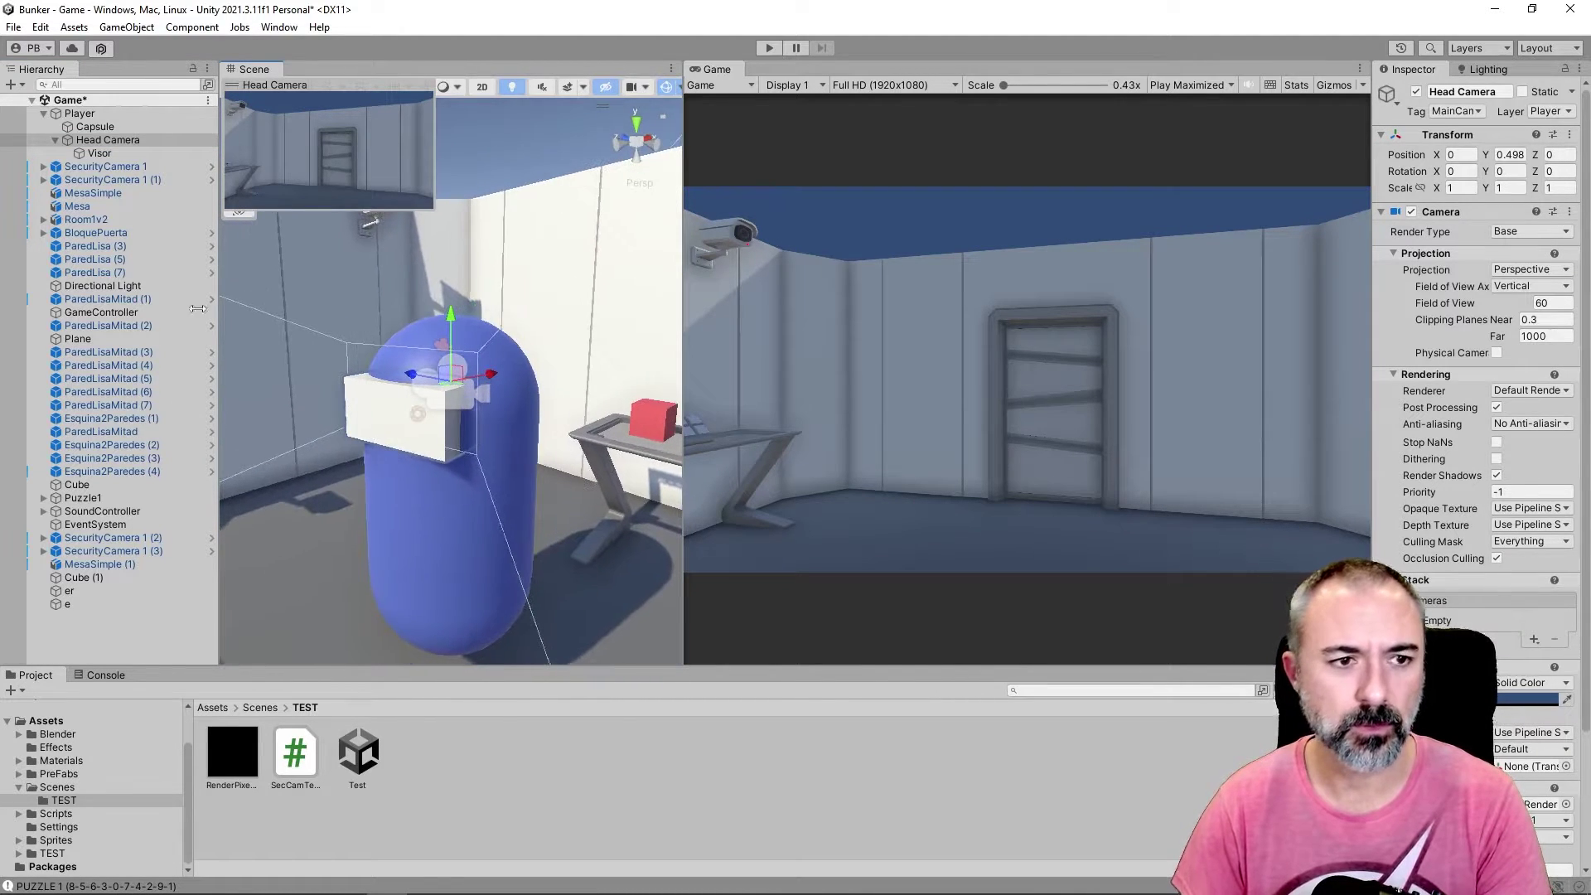
click(125, 145)
Step: Set the Head Camera's Output Texture to RenderPixelado and bring up the texture's settings
scroll(1427, 625, down, 5)
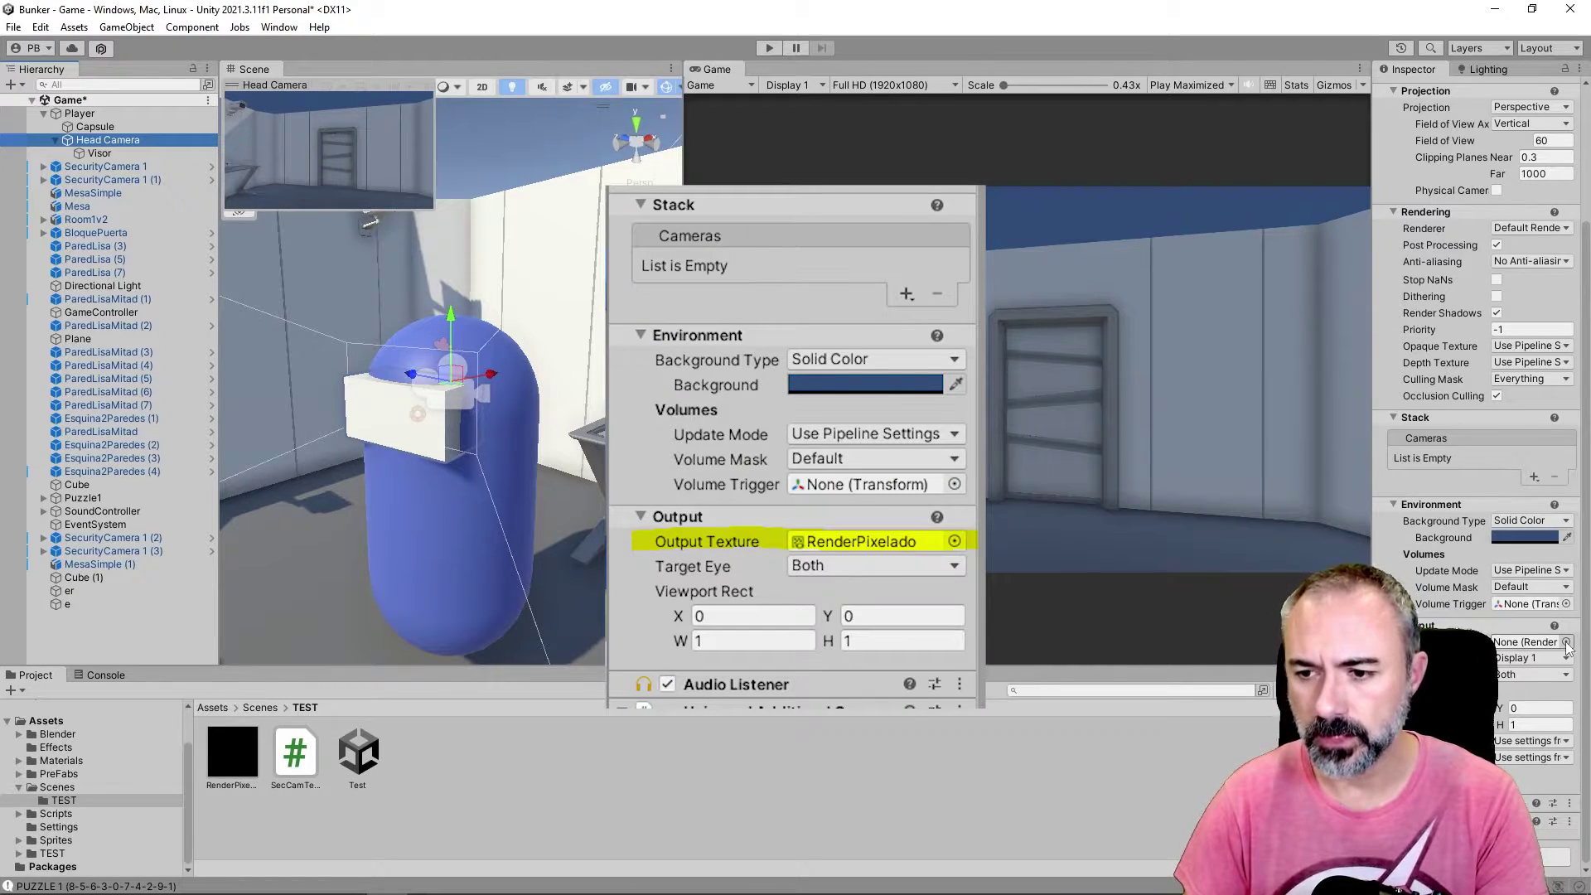
click(1567, 643)
click(602, 346)
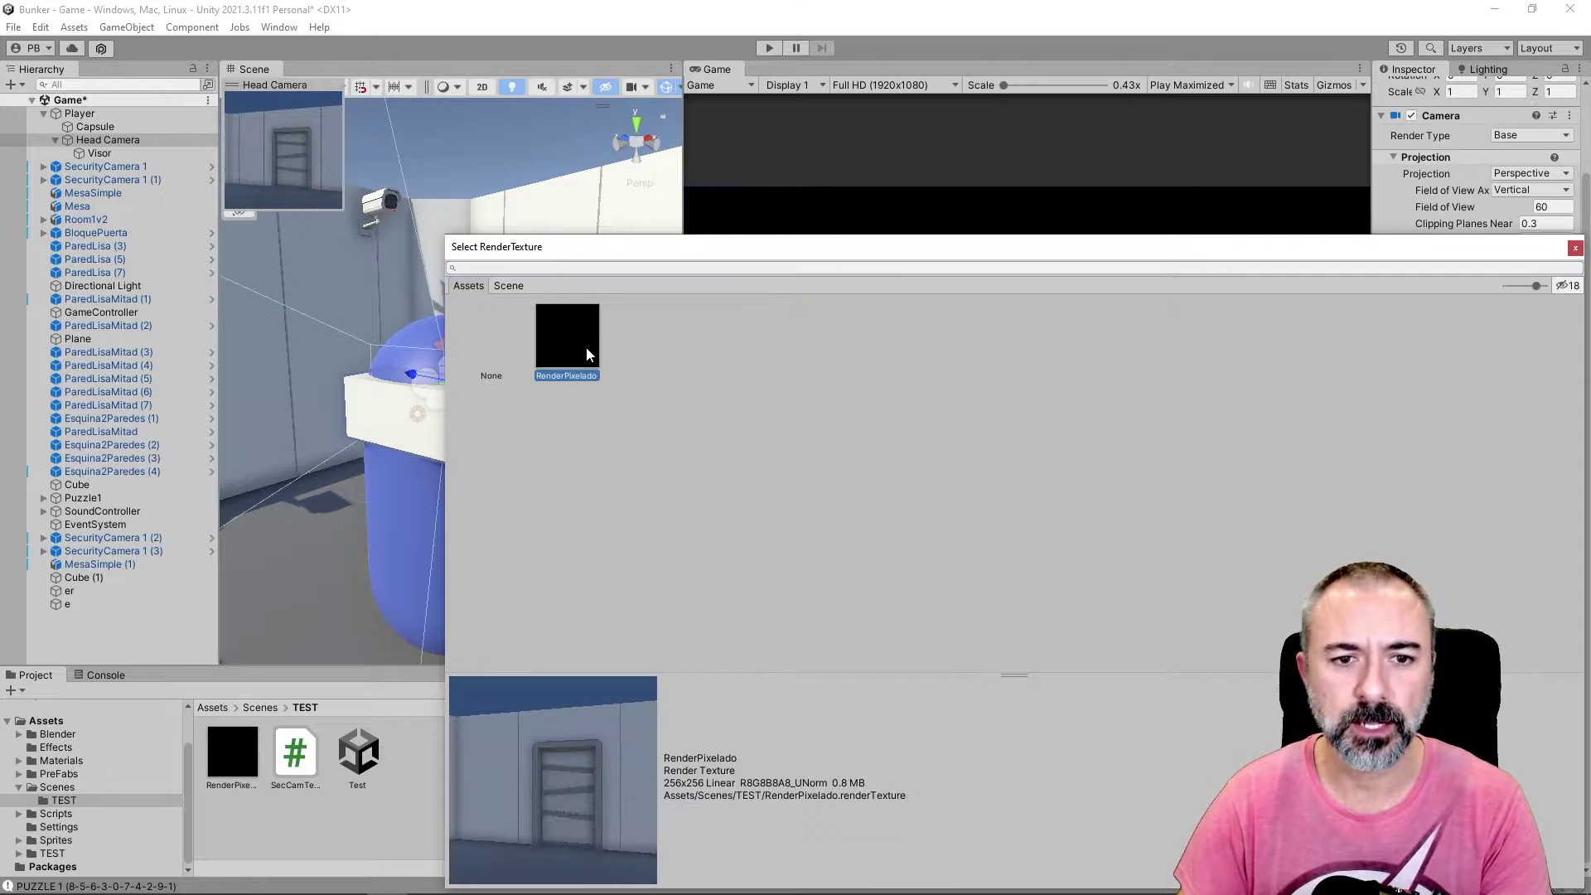
key(Return)
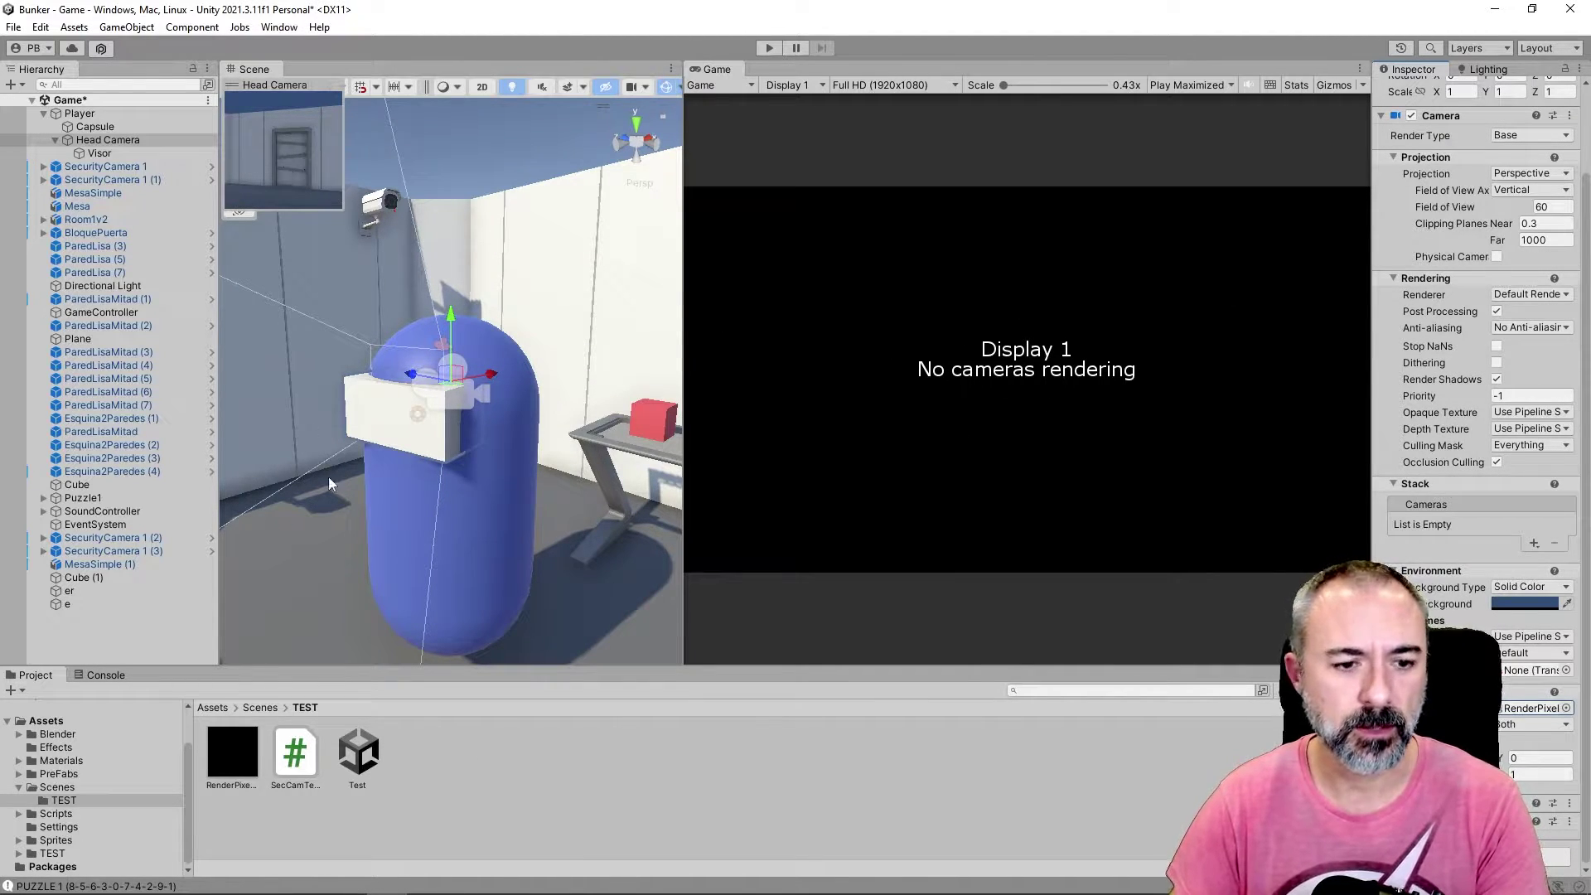
click(232, 752)
drag(1374, 547, 1331, 547)
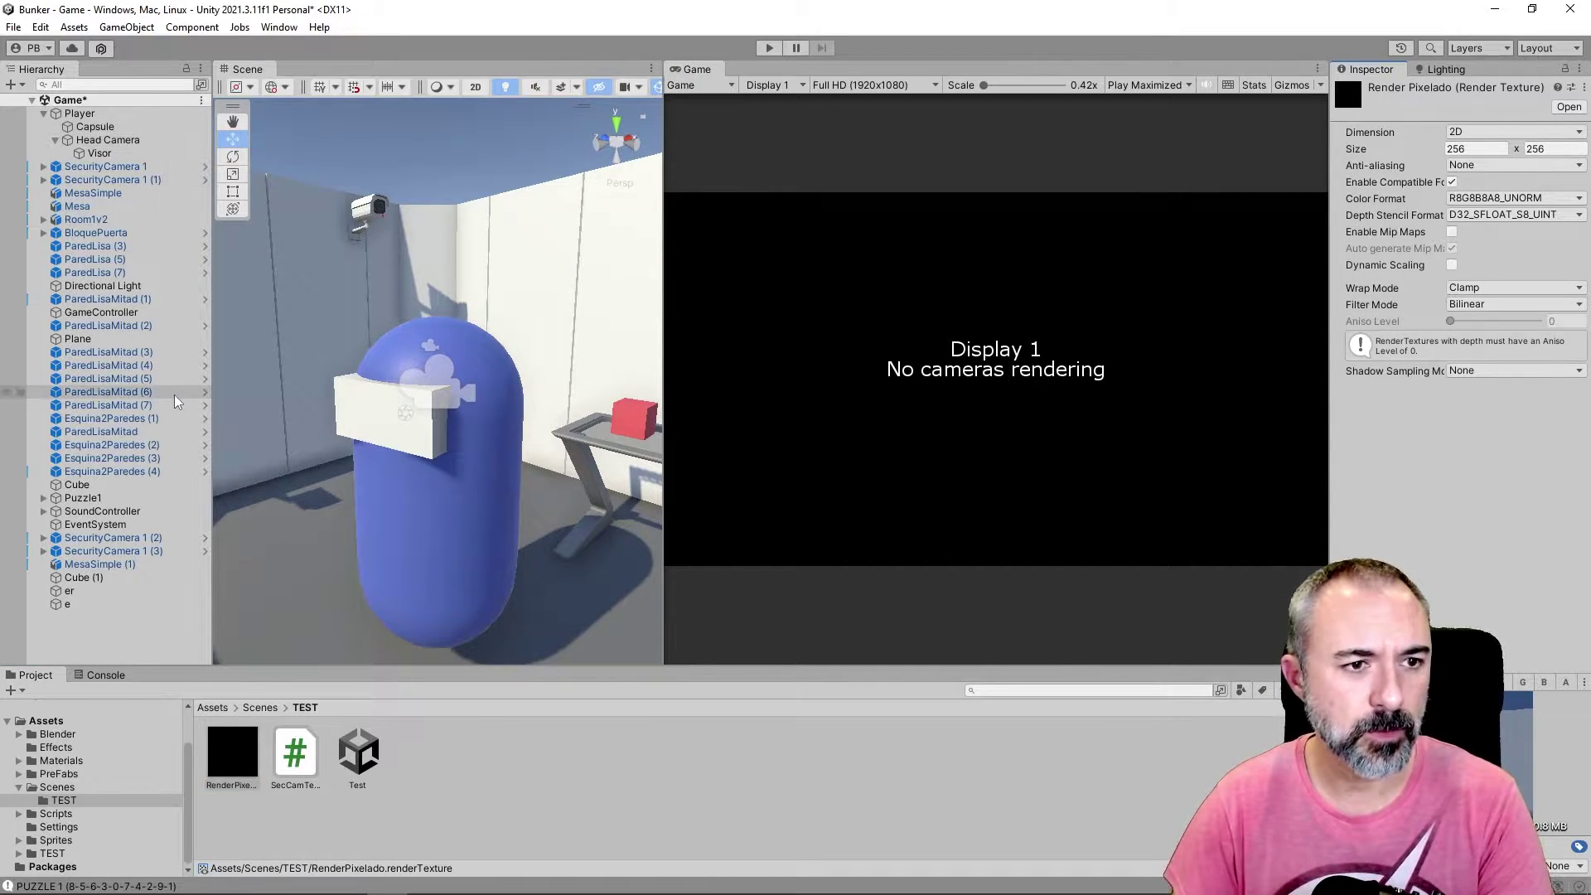
Step: Add a UI Raw Image in a new Canvas and set its Texture to RenderPixelado
right_click(90, 622)
mouse_move(156, 523)
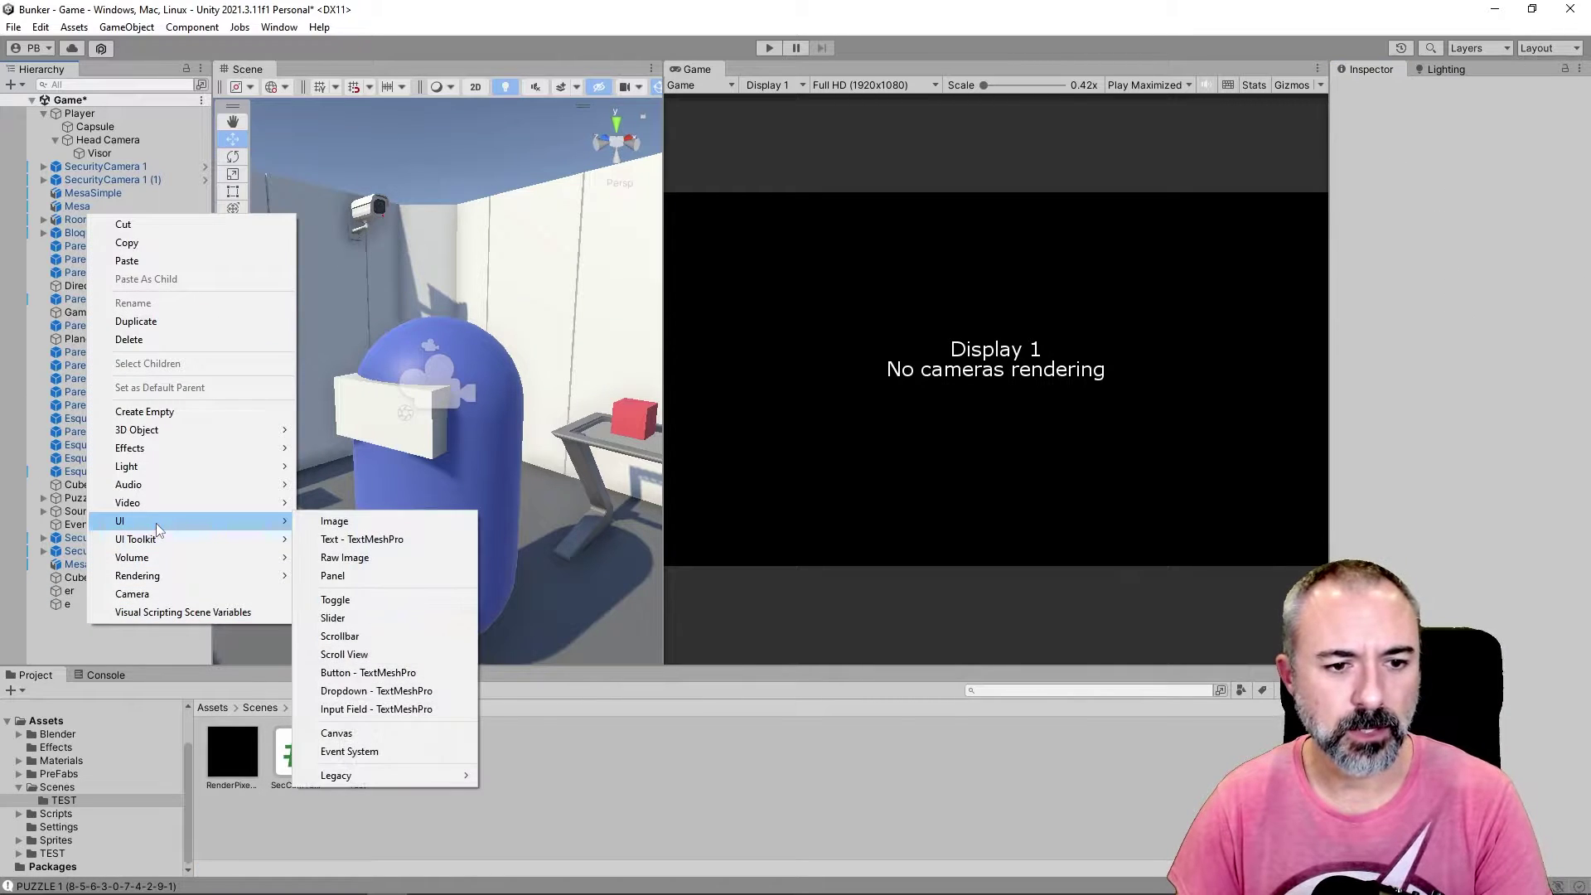
click(381, 558)
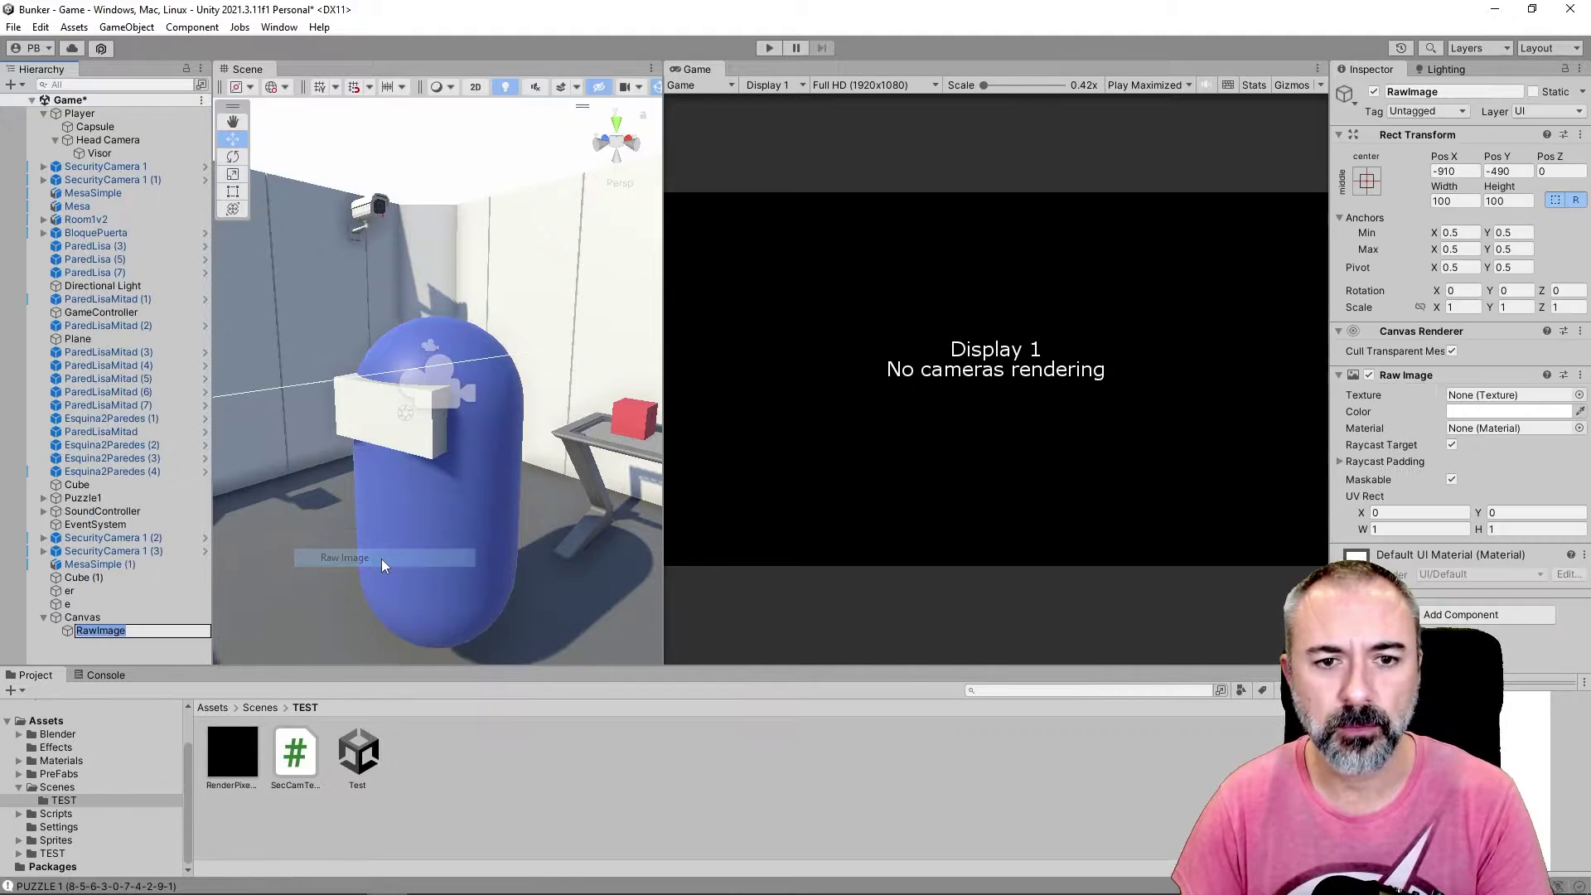
click(113, 635)
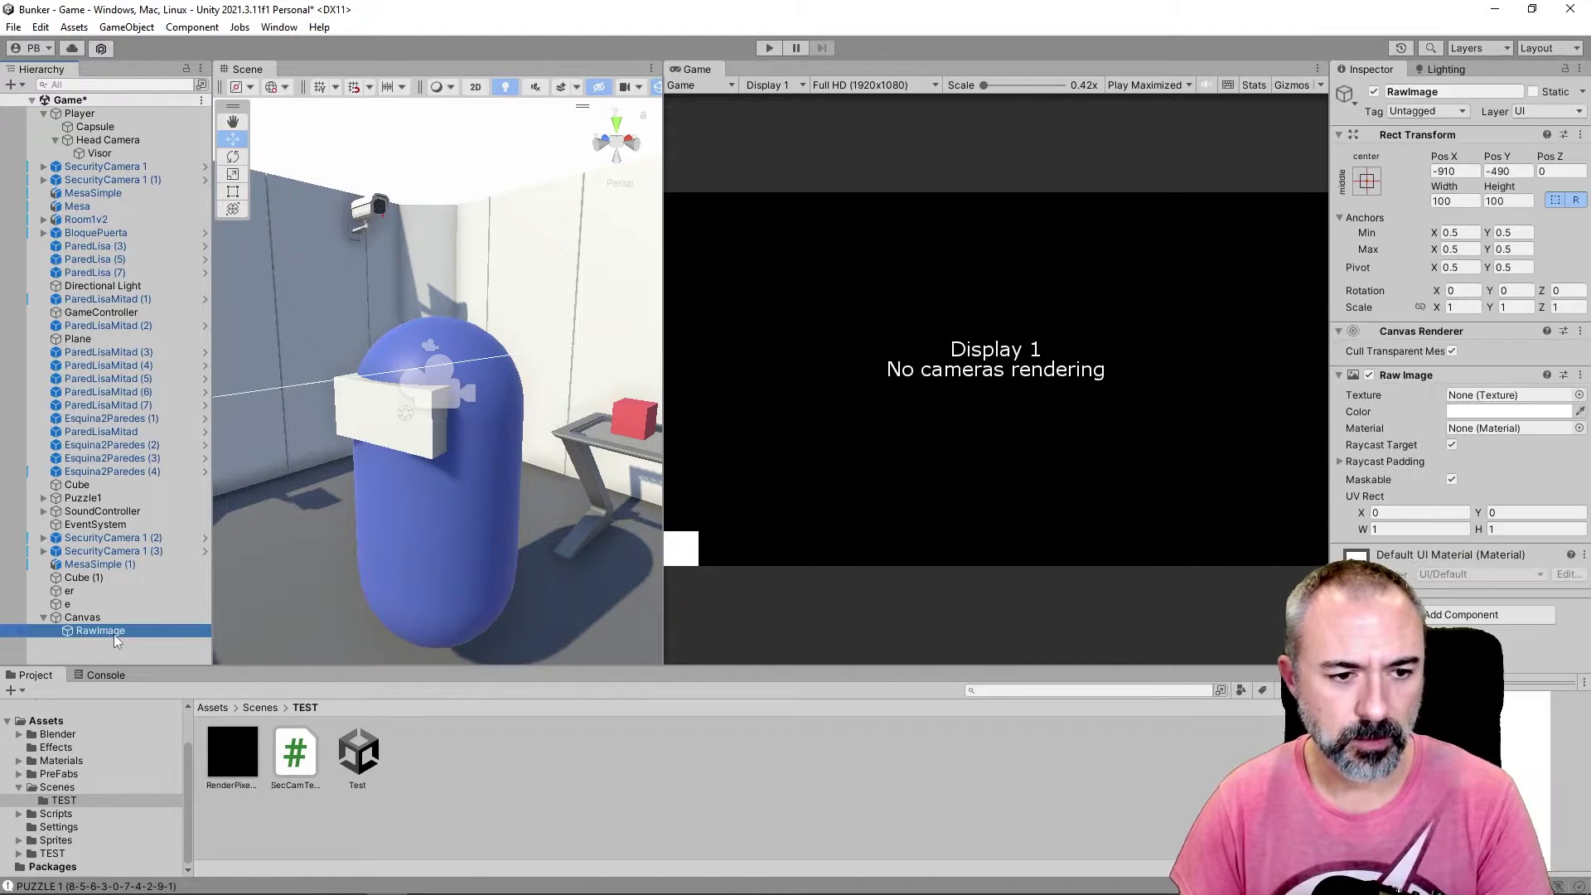
click(1580, 395)
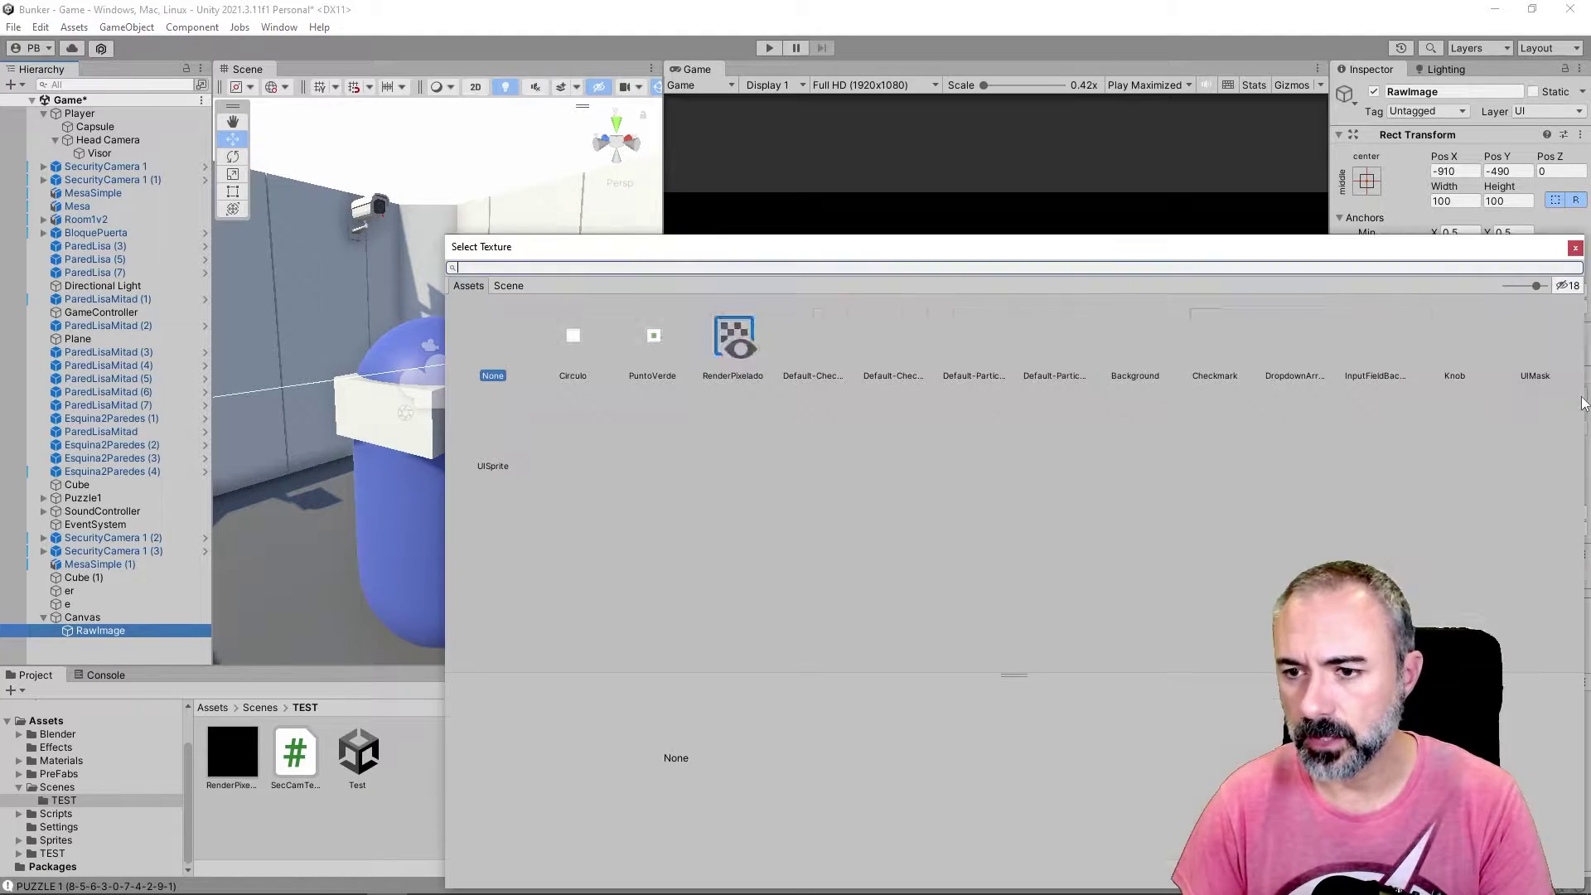
double_click(739, 338)
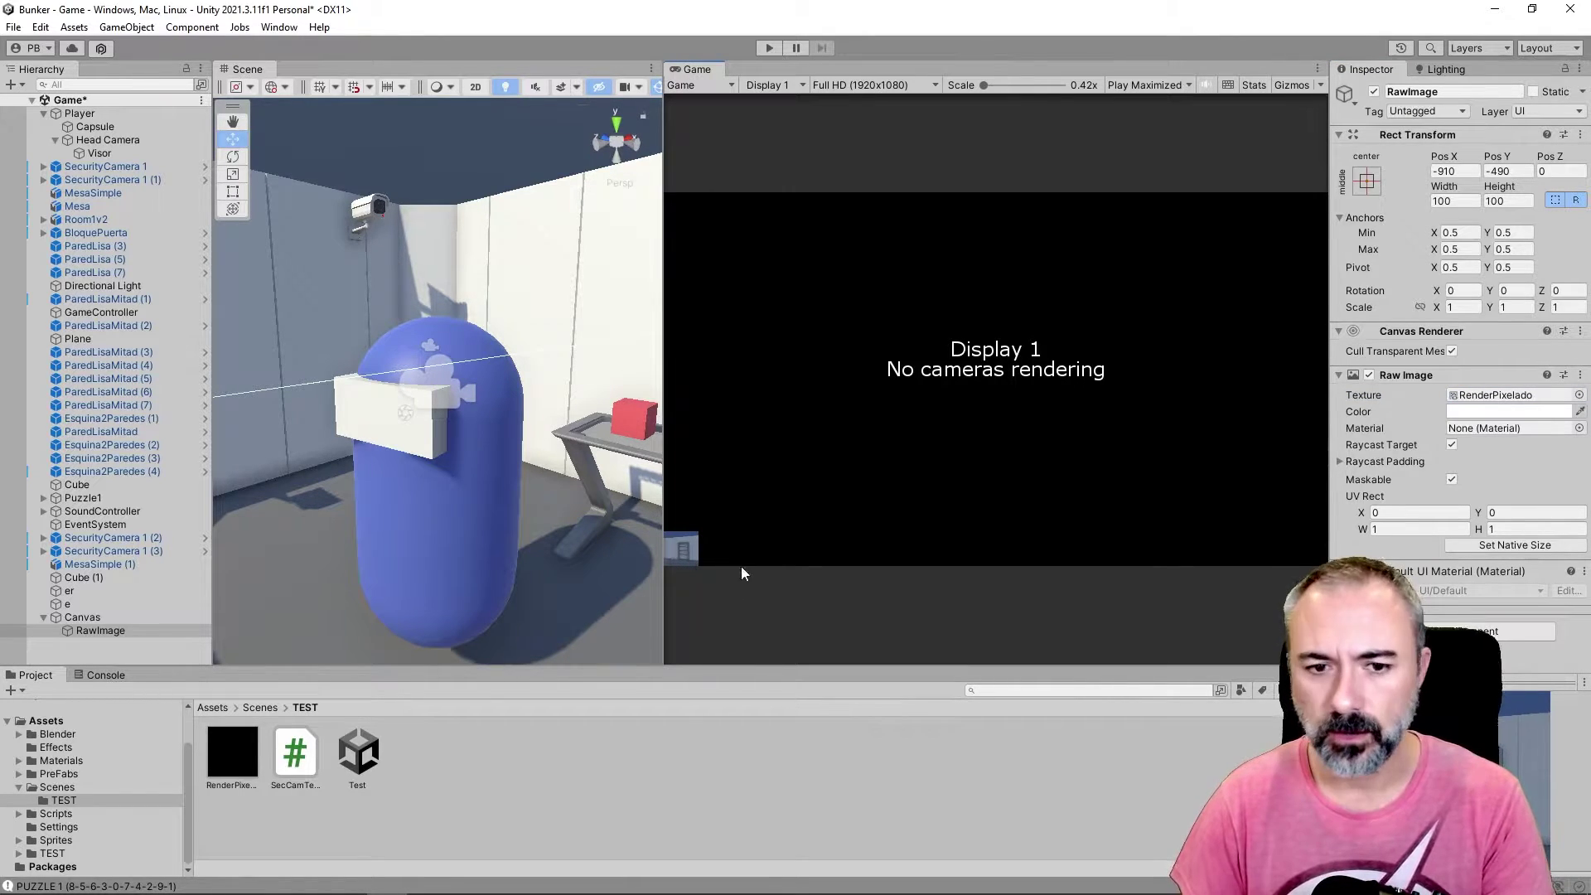
Step: Give the RawImage the stretch-stretch anchor preset with all offsets set to 0
click(1370, 183)
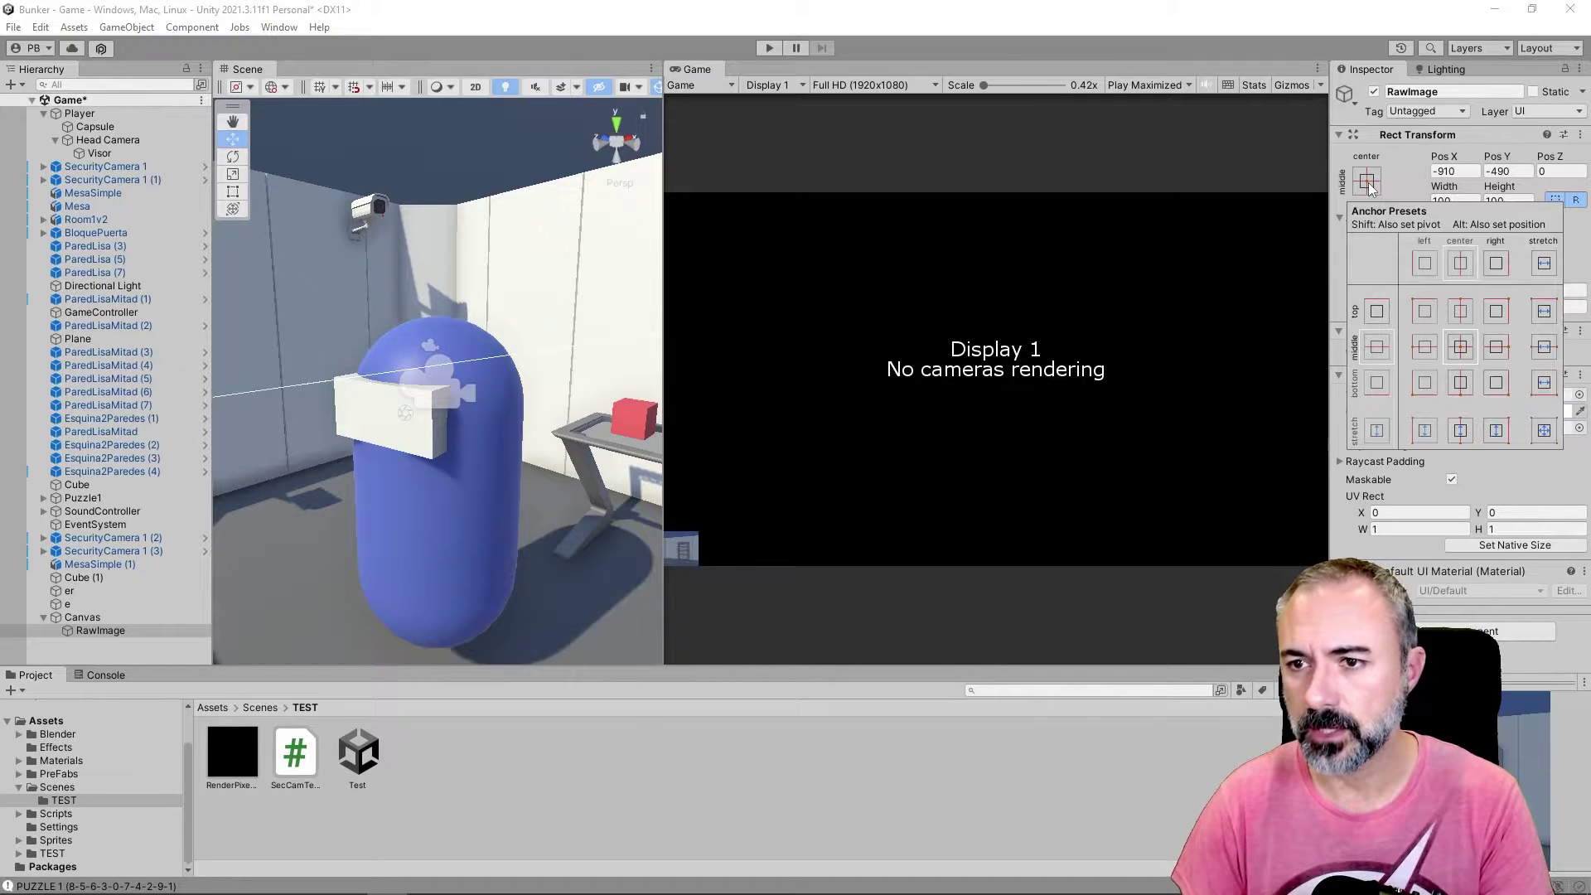
click(1545, 430)
text(0)
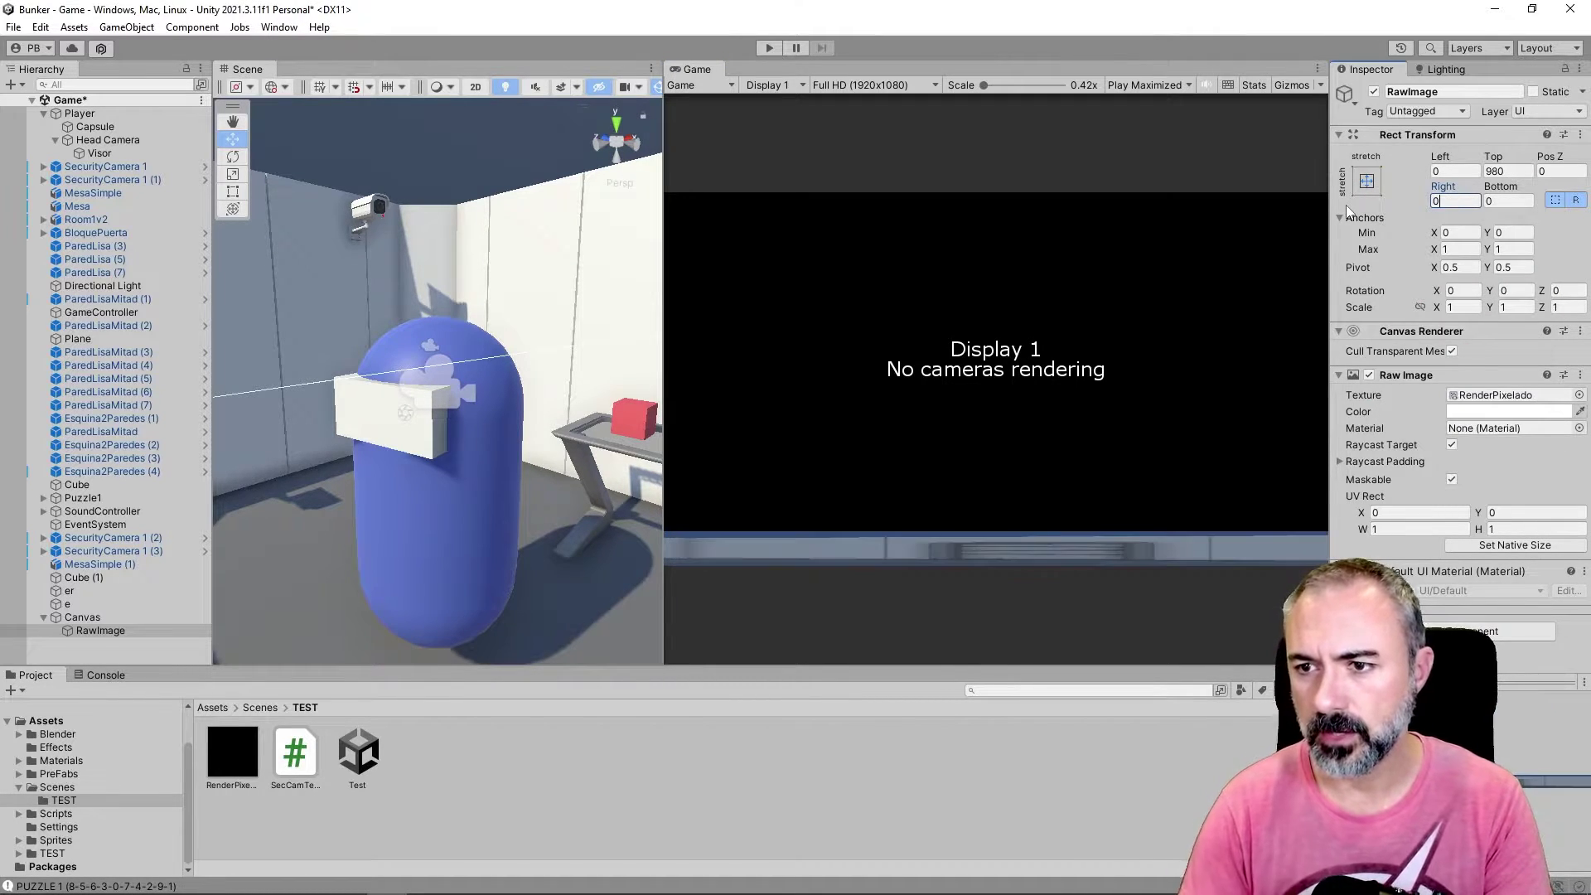
key(Tab)
text(0)
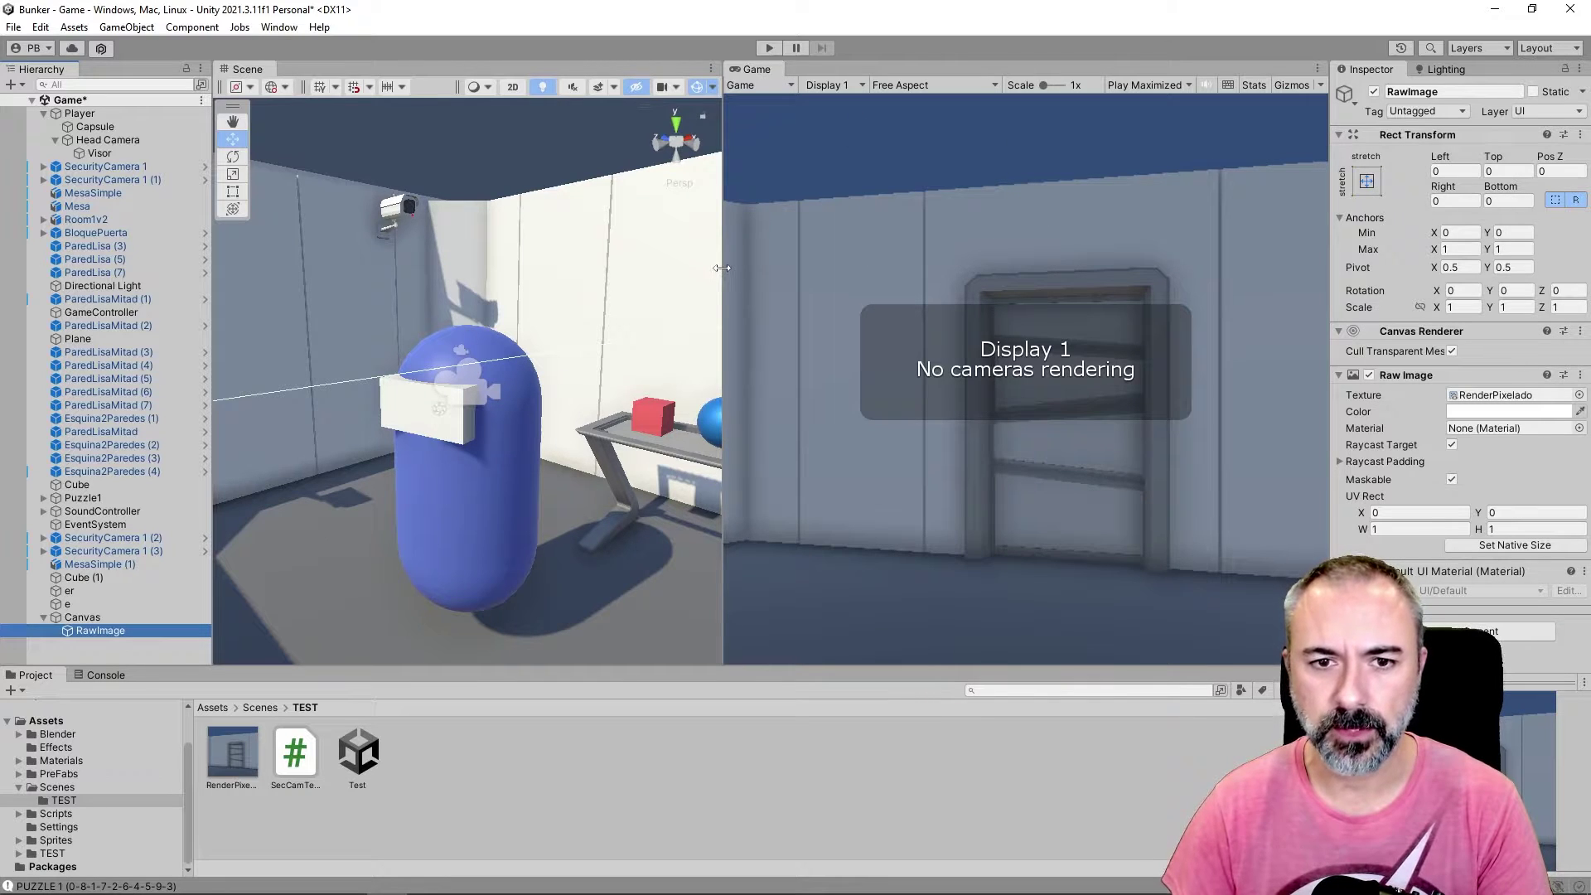
Step: Widen the Game view, then run and stop a Play-mode test of the camera feed
drag(722, 268, 528, 259)
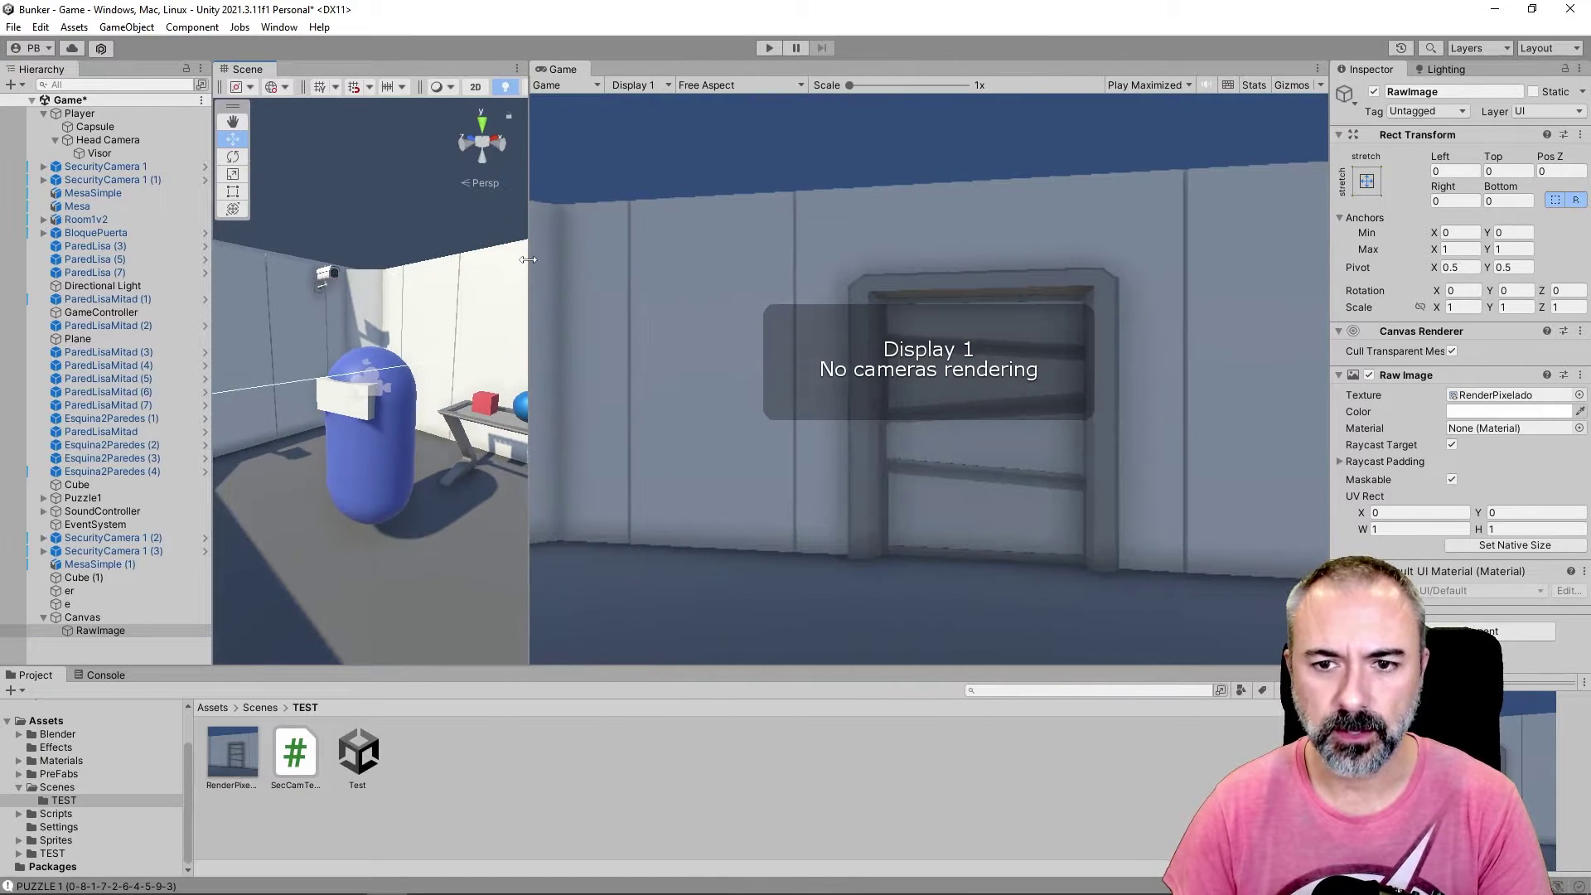
click(763, 45)
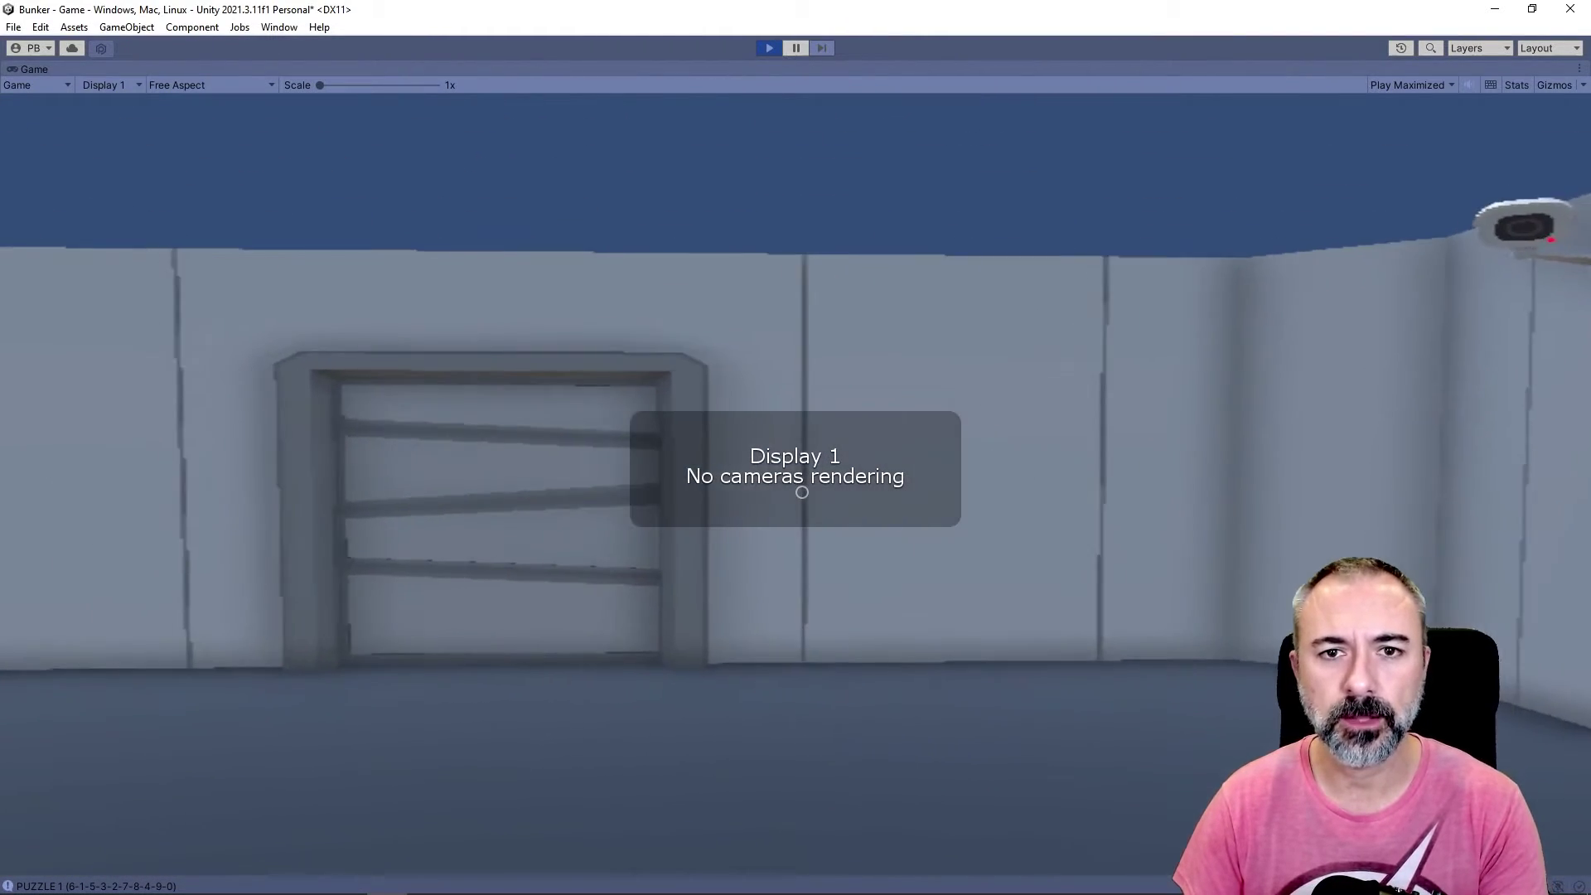
click(769, 48)
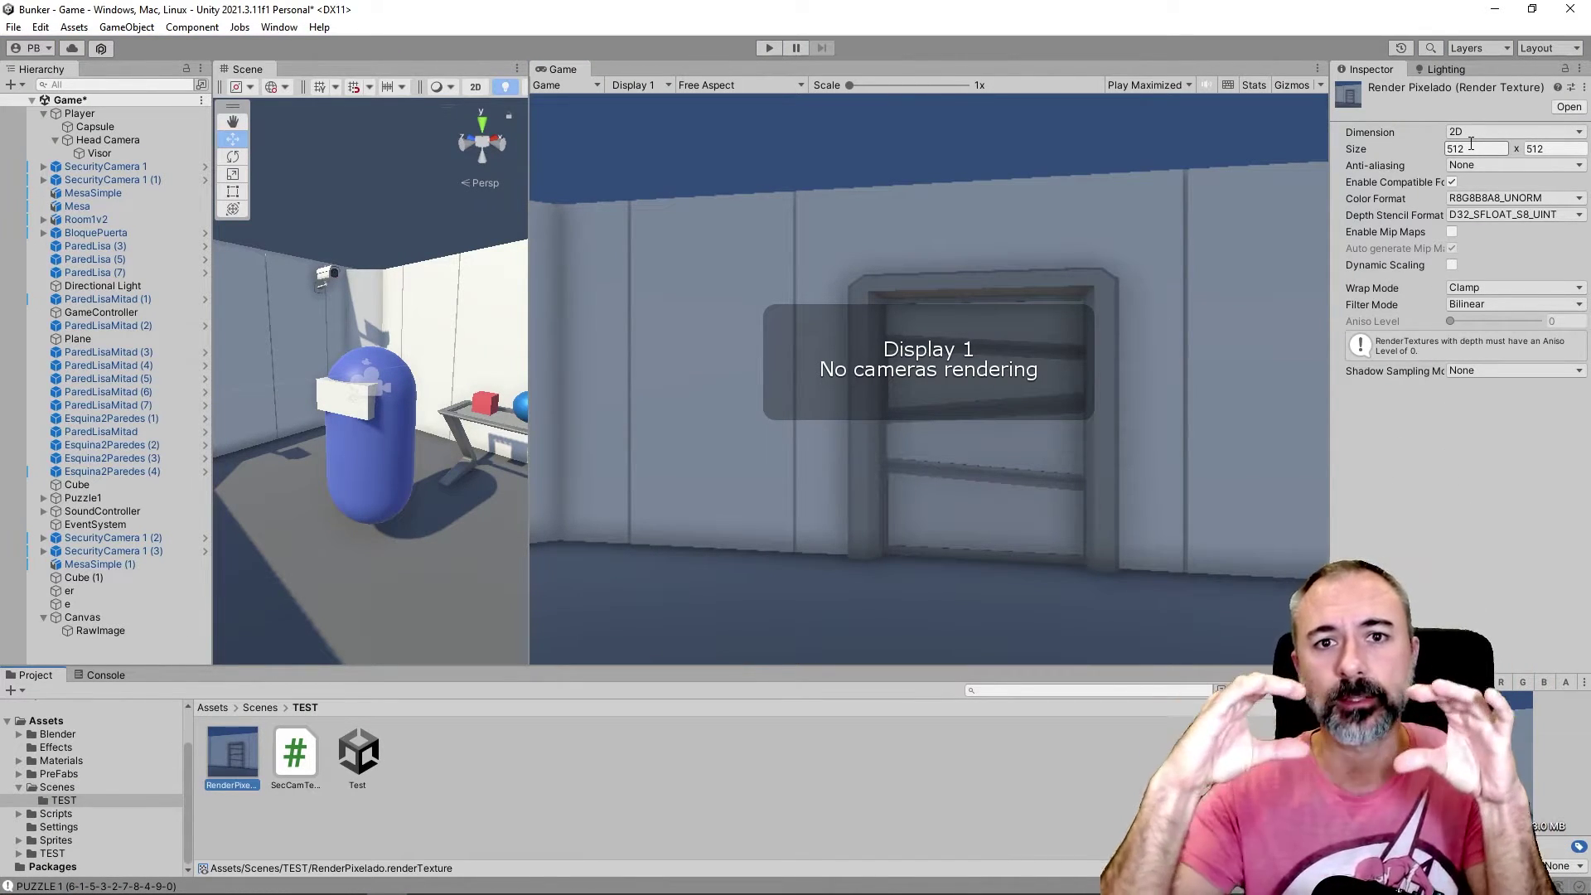
Step: Resize RenderPixelado to 192 x 108 and enter Play mode to view the low-res result
click(1482, 148)
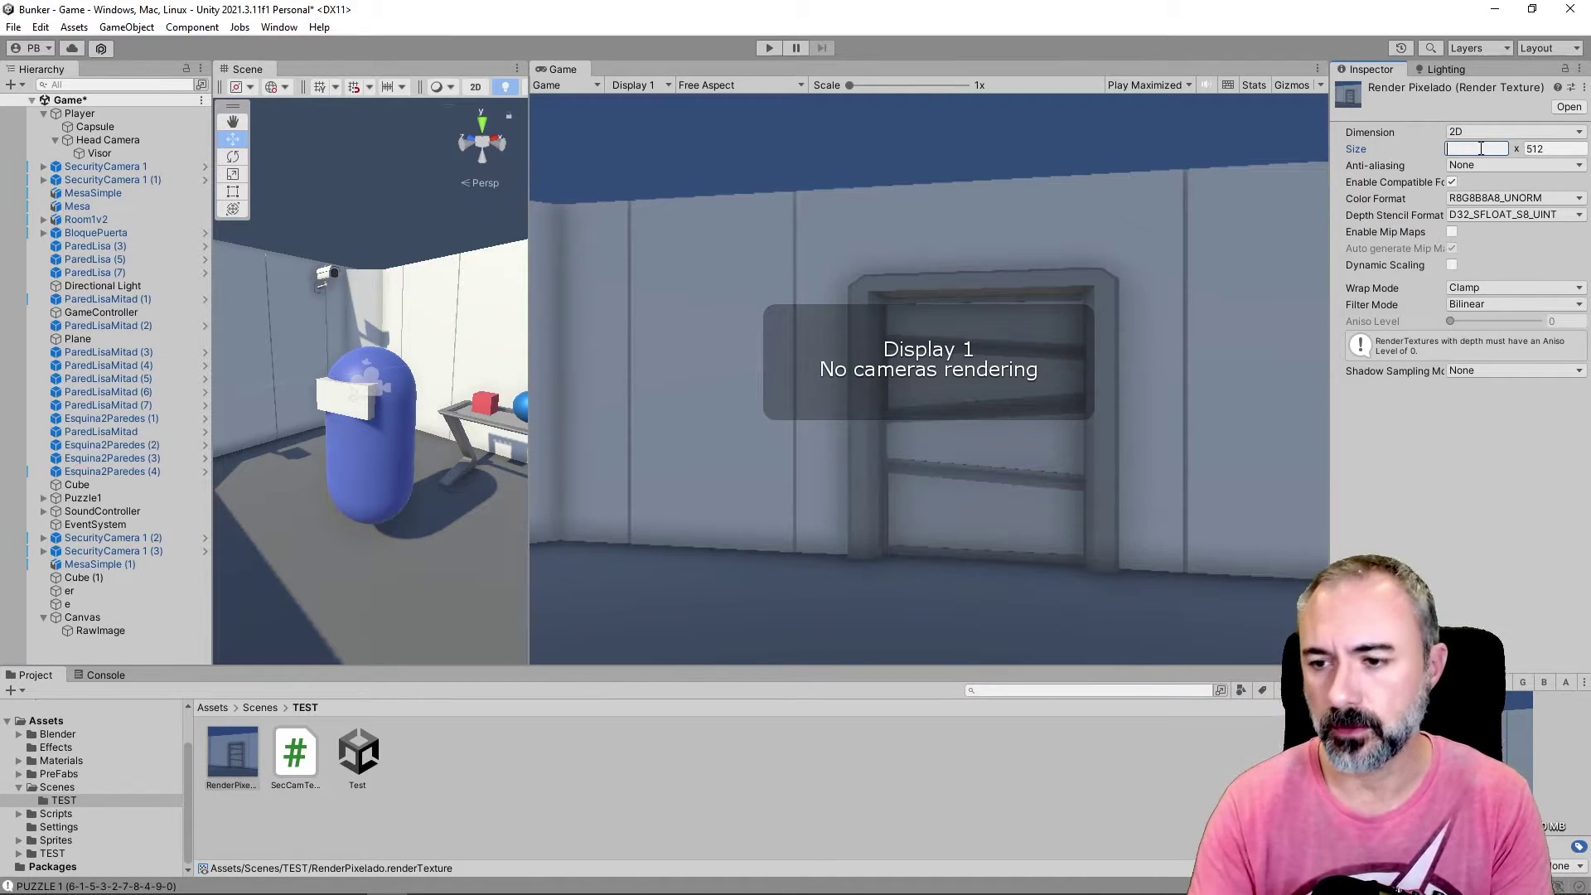
text(1920)
key(Tab)
text(1080)
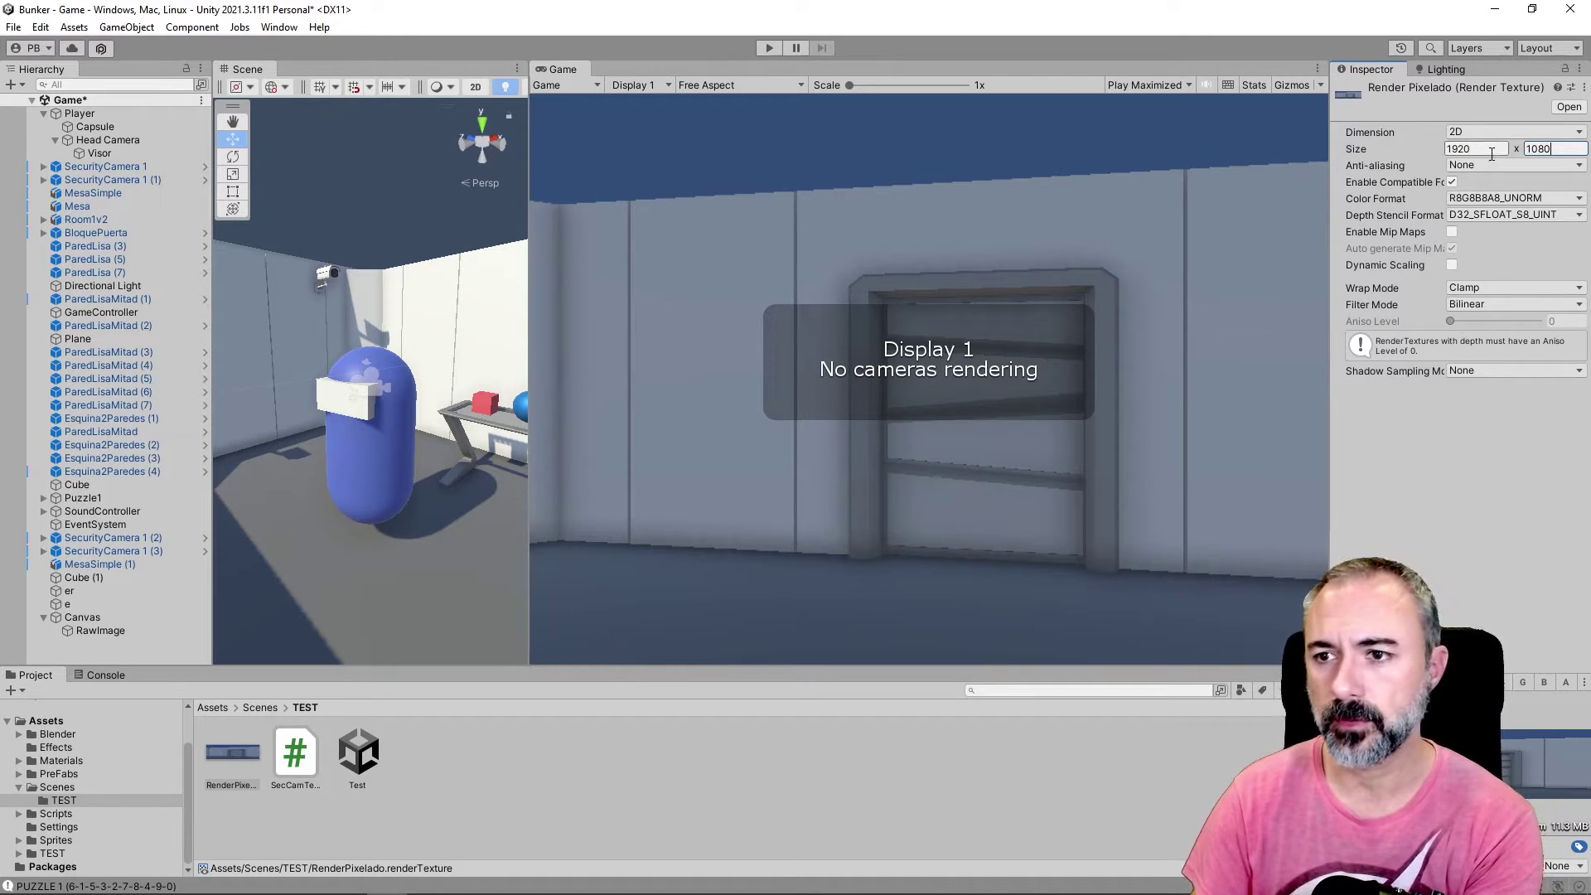
click(1495, 147)
text(192)
key(Tab)
text(108)
key(Return)
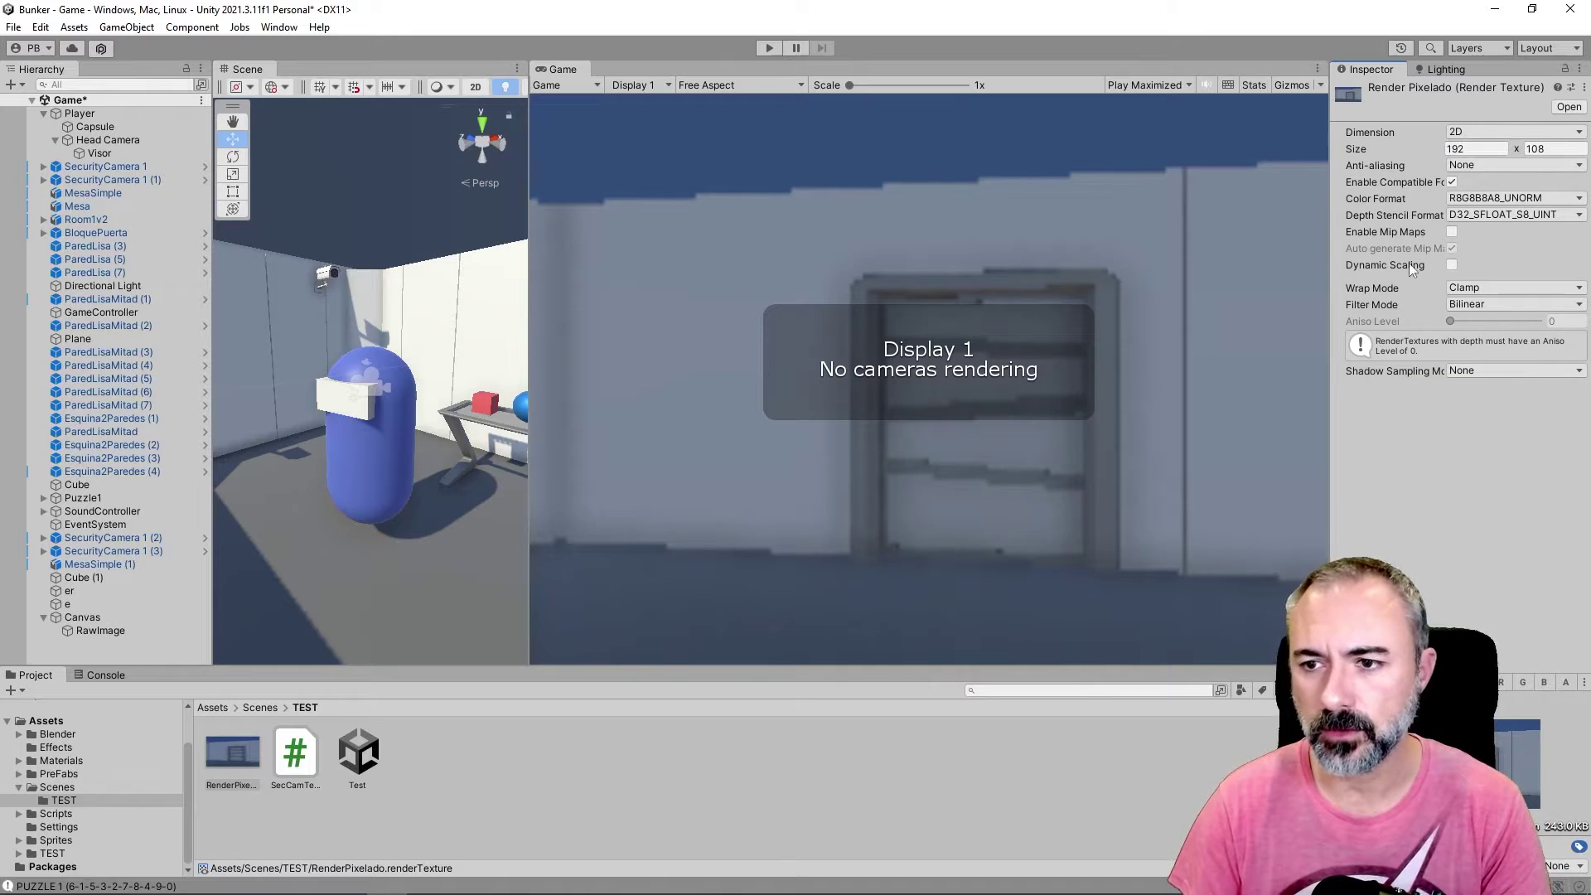
click(770, 47)
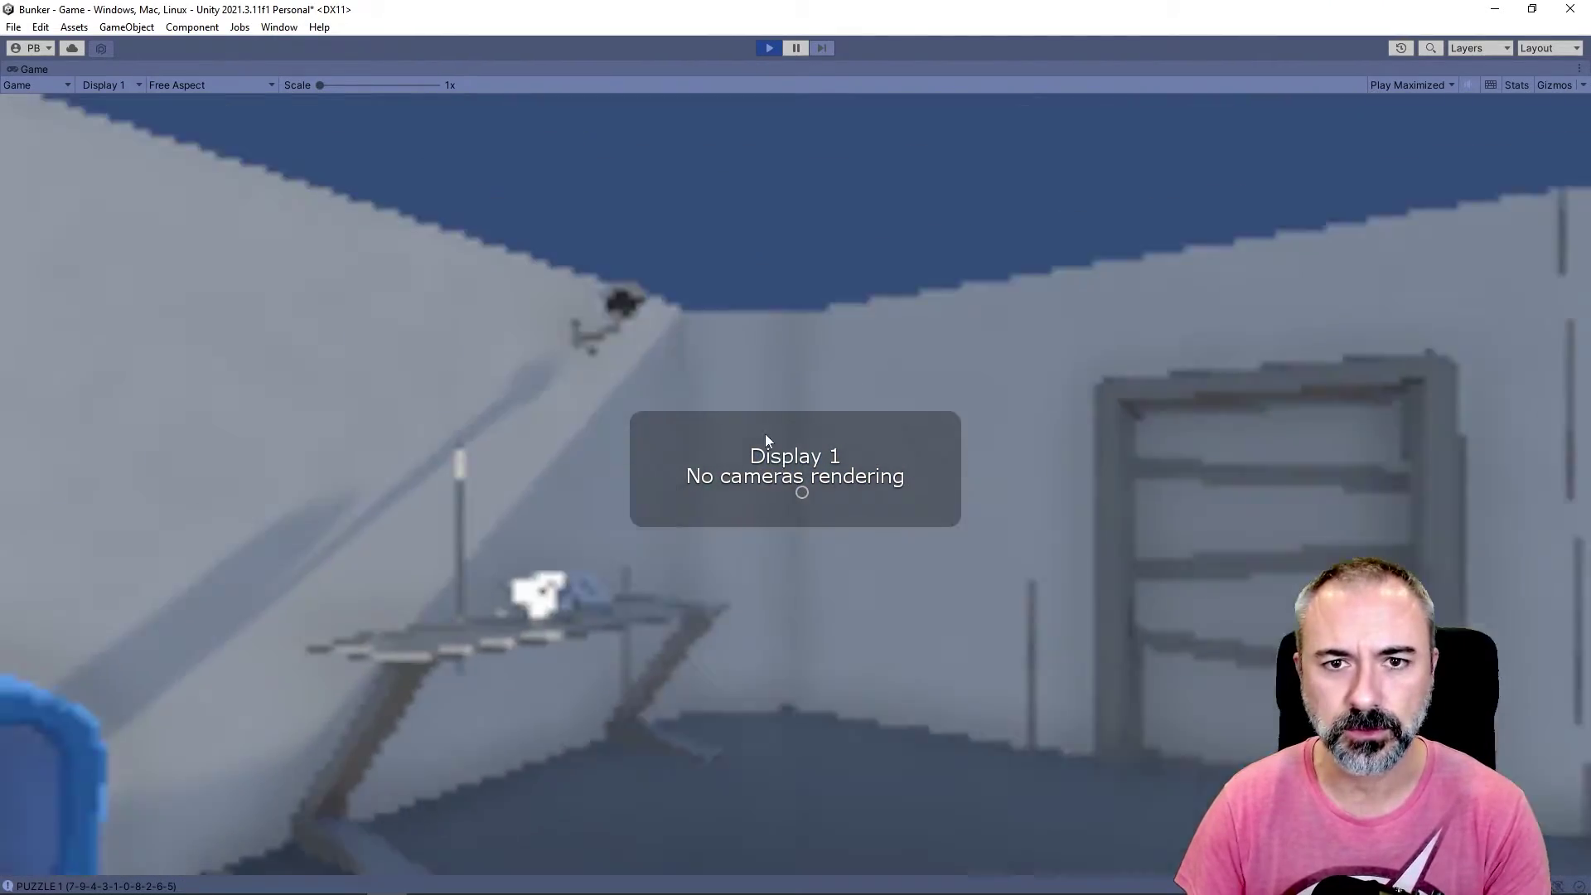
Step: Switch RenderPixelado's Filter Mode from Bilinear to Point and test it in Play mode
click(769, 47)
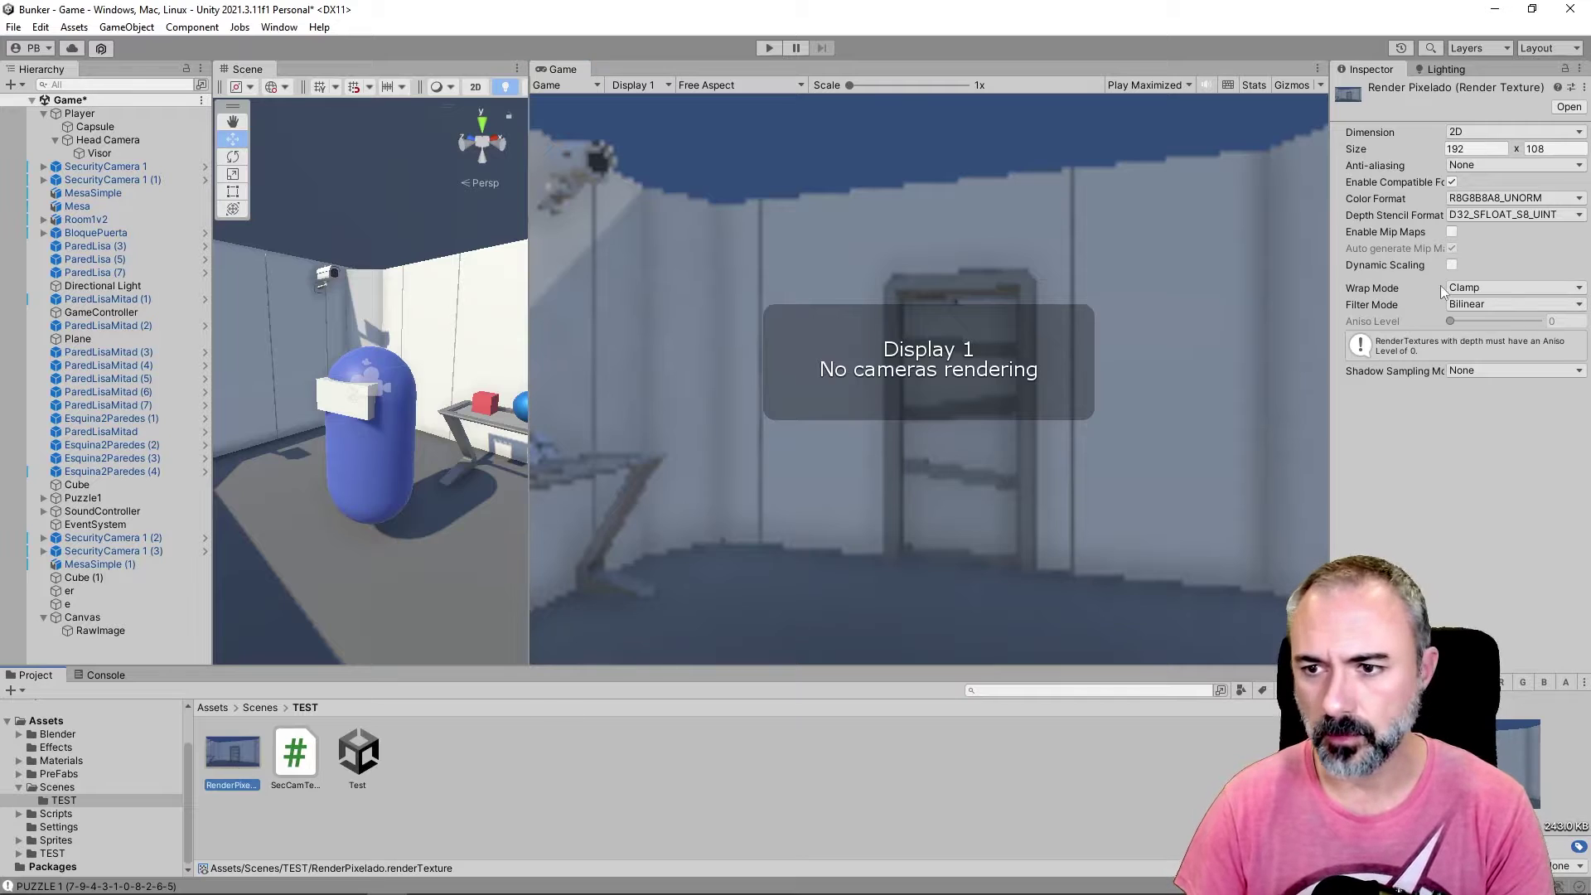
click(1491, 306)
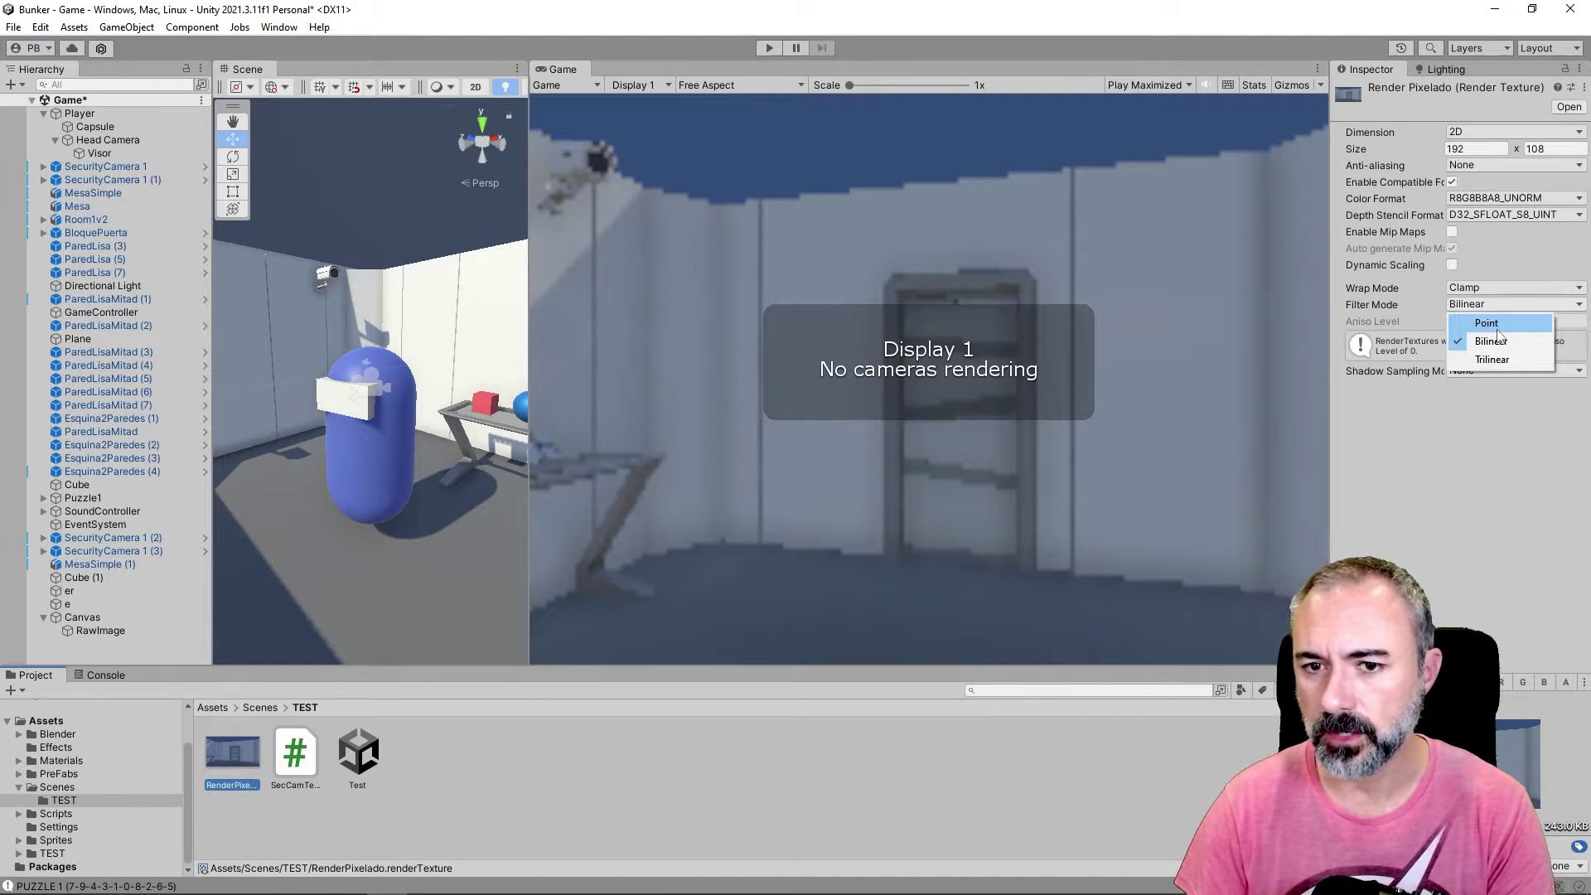
click(1496, 327)
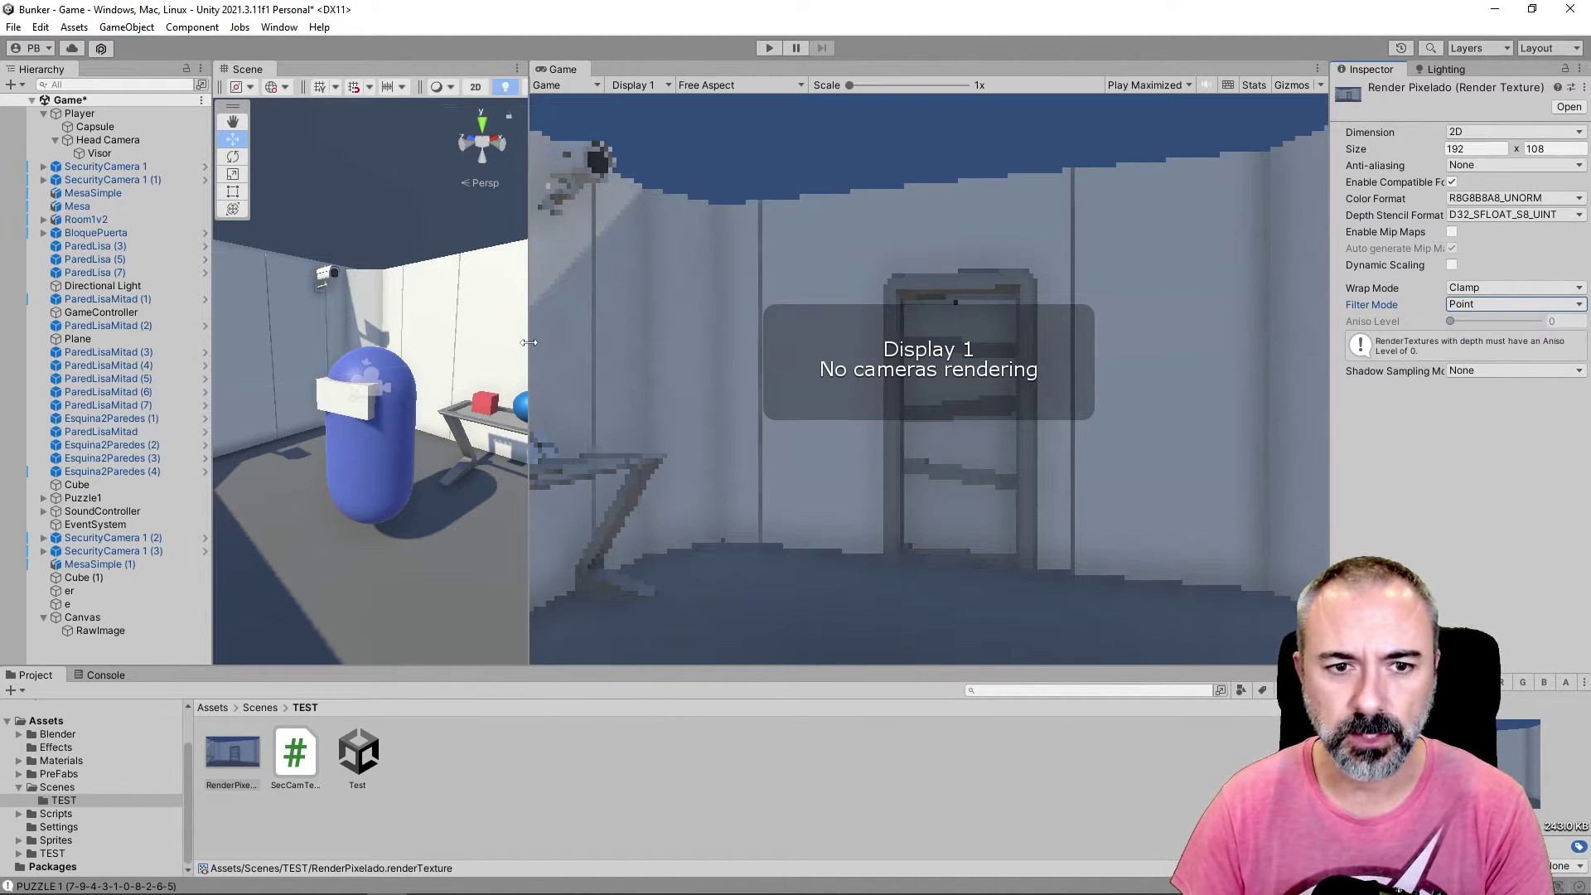
mouse_move(529, 342)
mouse_down()
mouse_move(214, 343)
mouse_move(638, 342)
mouse_up()
click(770, 48)
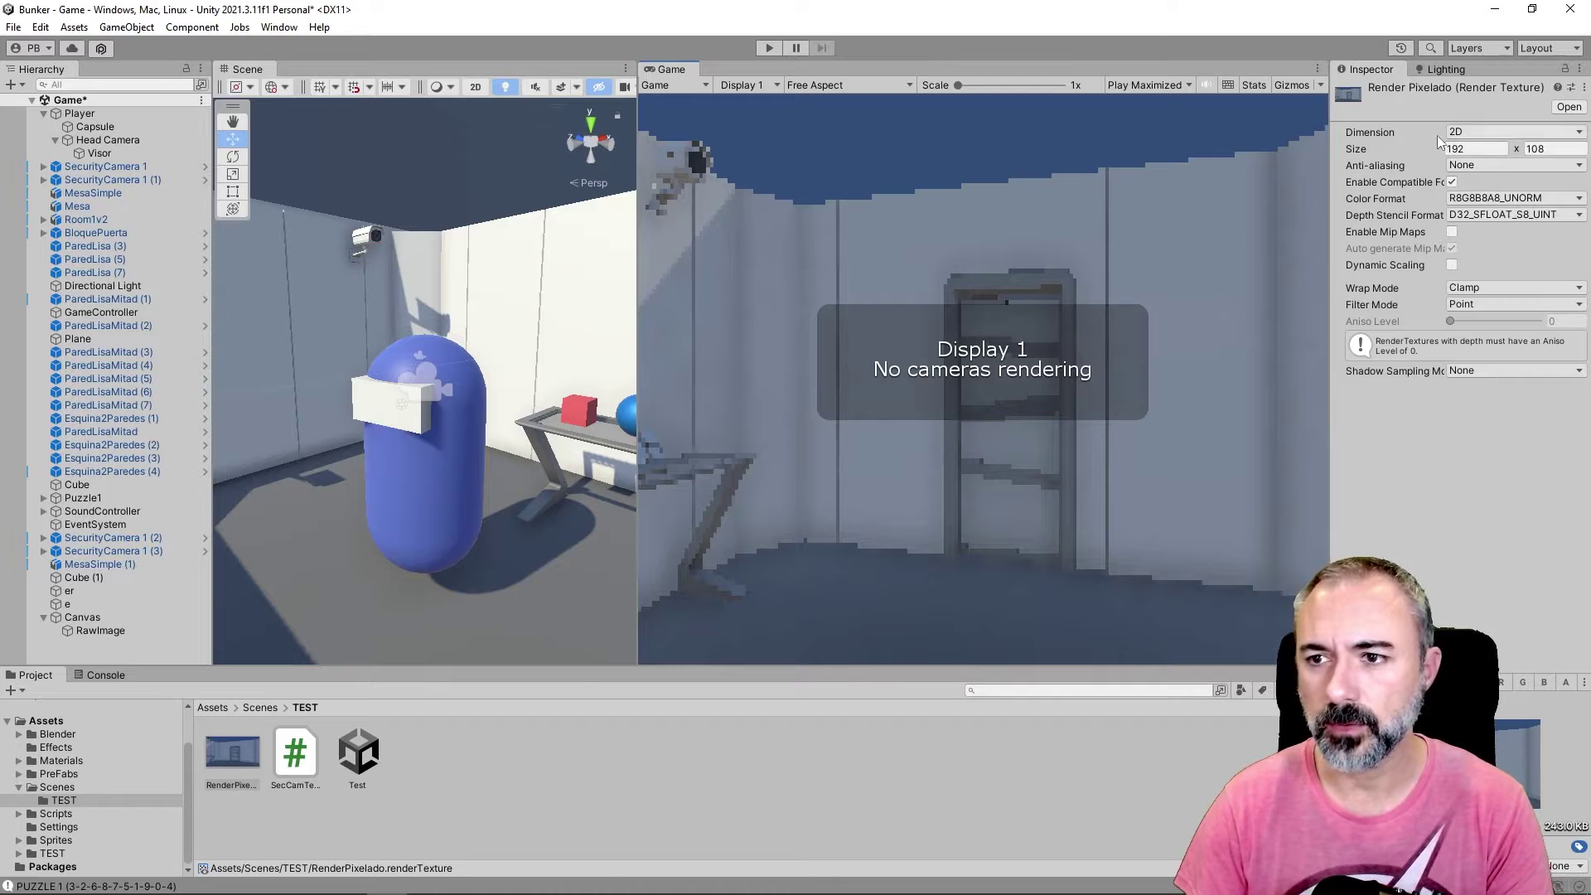
Step: Change RenderPixelado's Size to 384 x 216, then enter Play mode
click(1483, 148)
text(384)
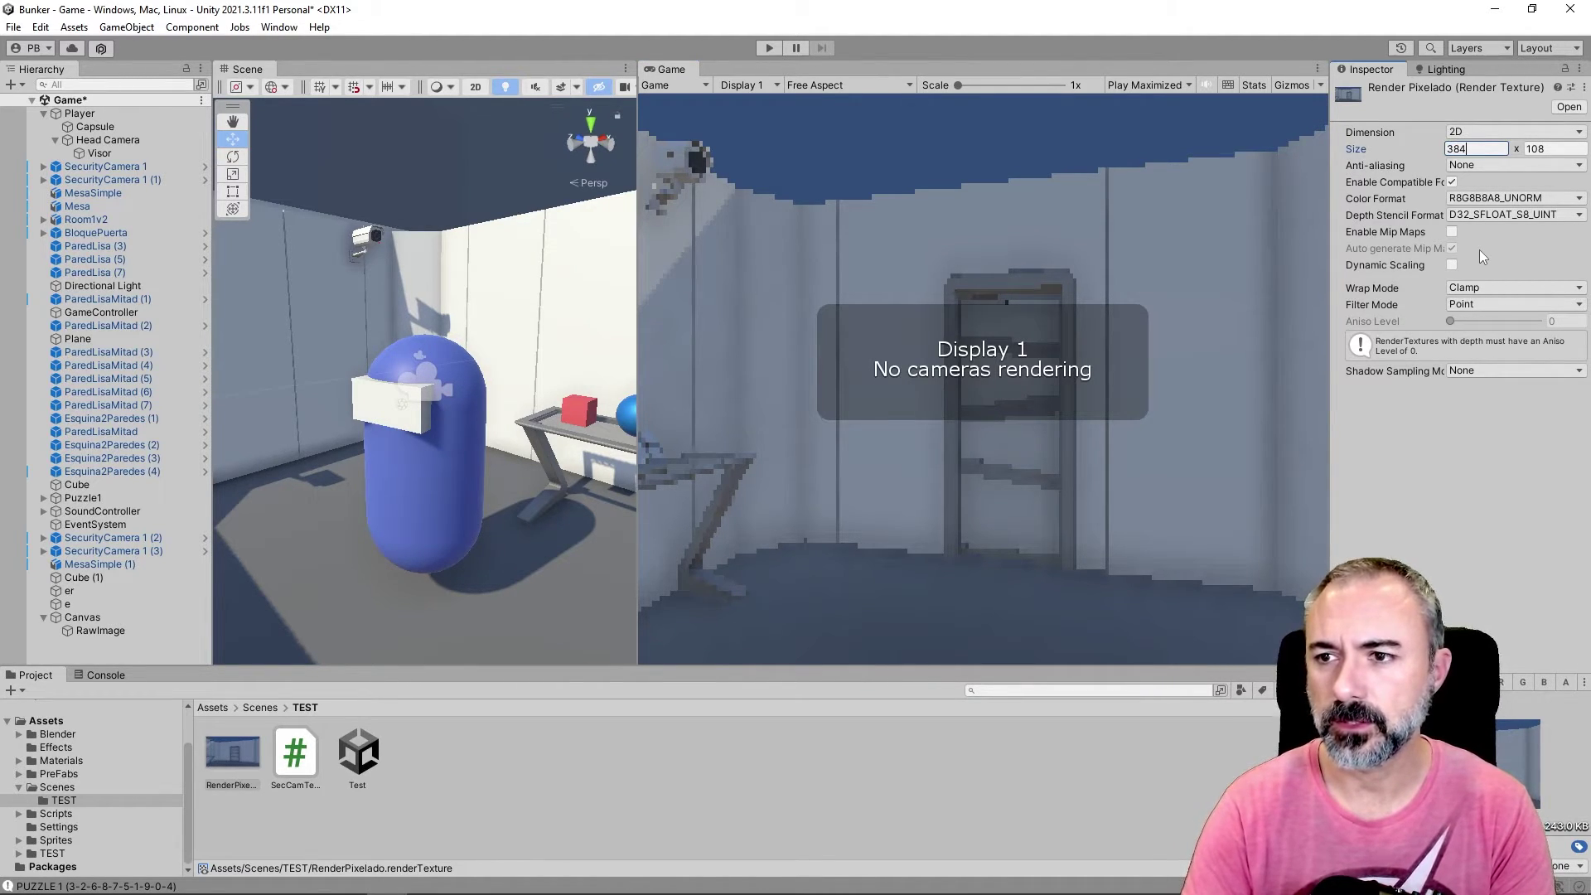
key(Tab)
text(216)
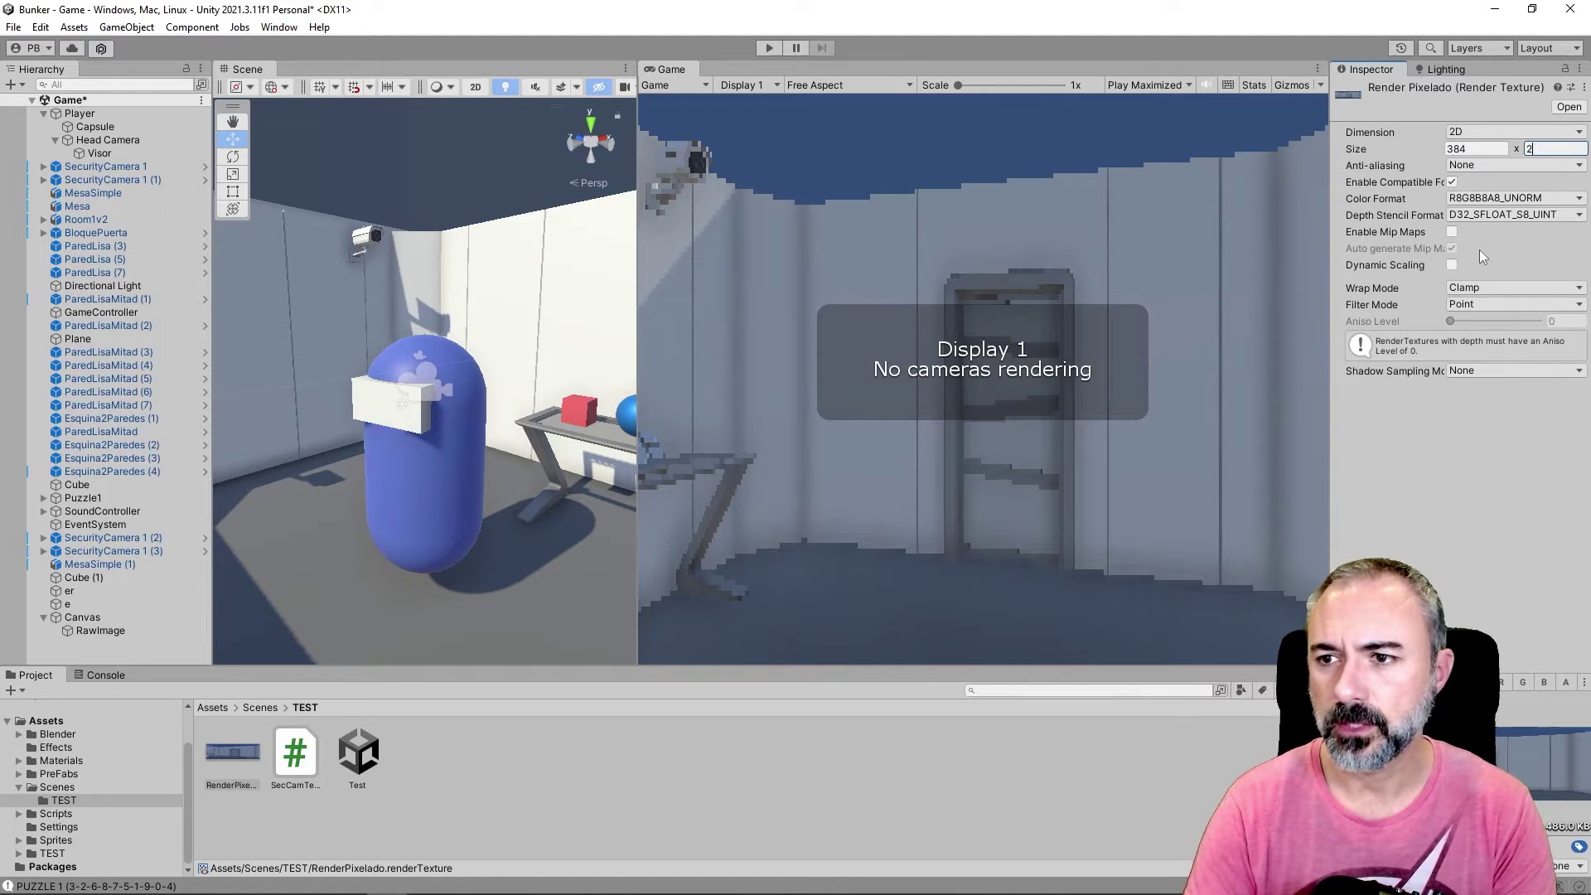
key(Tab)
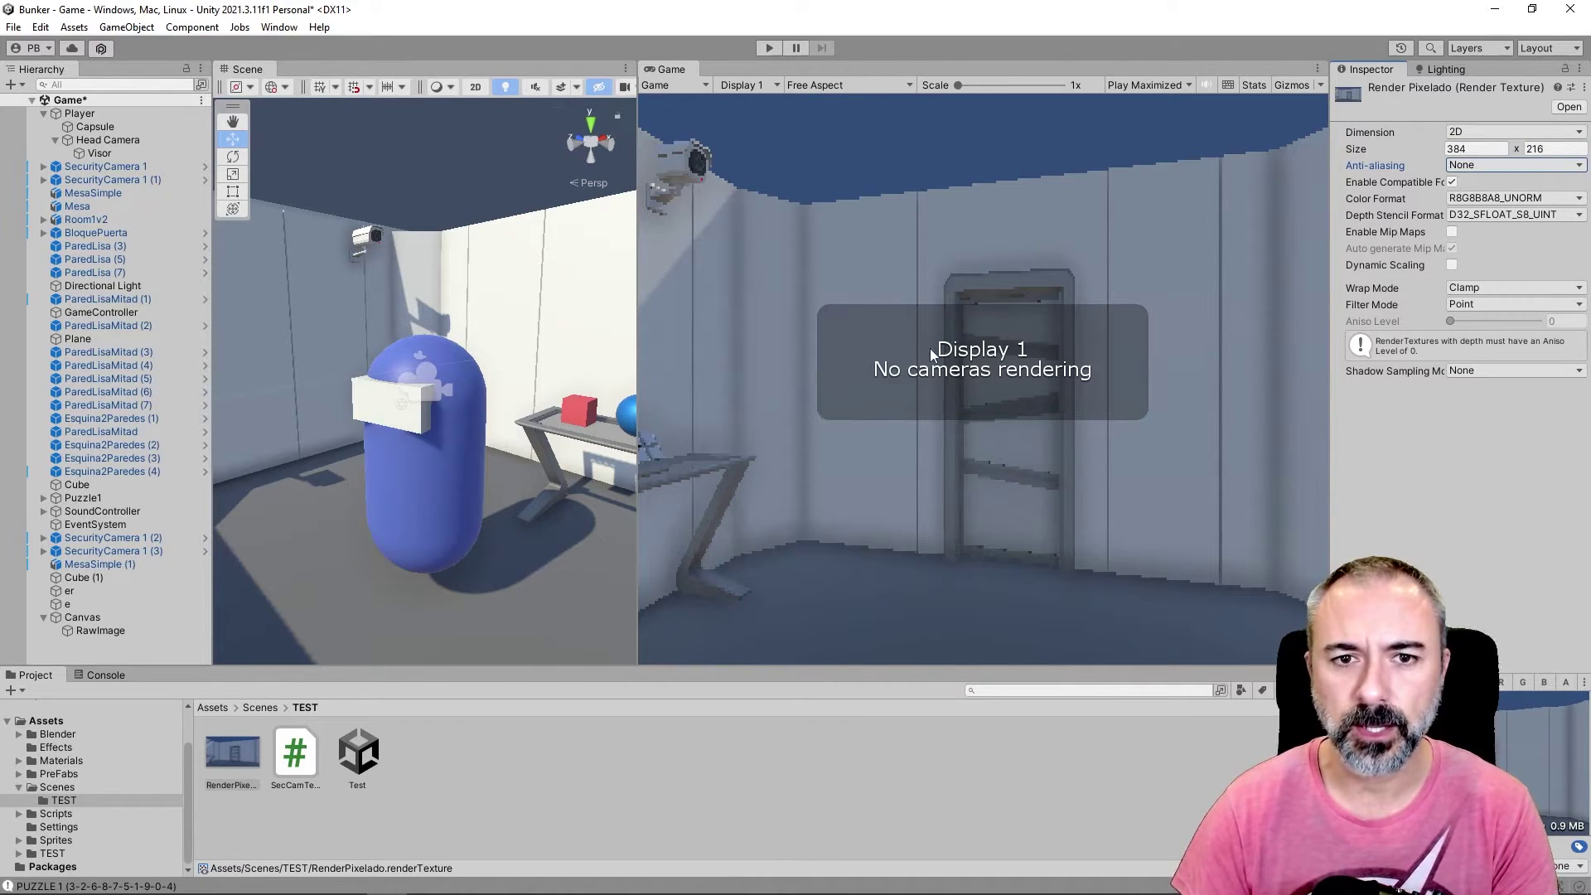
click(769, 48)
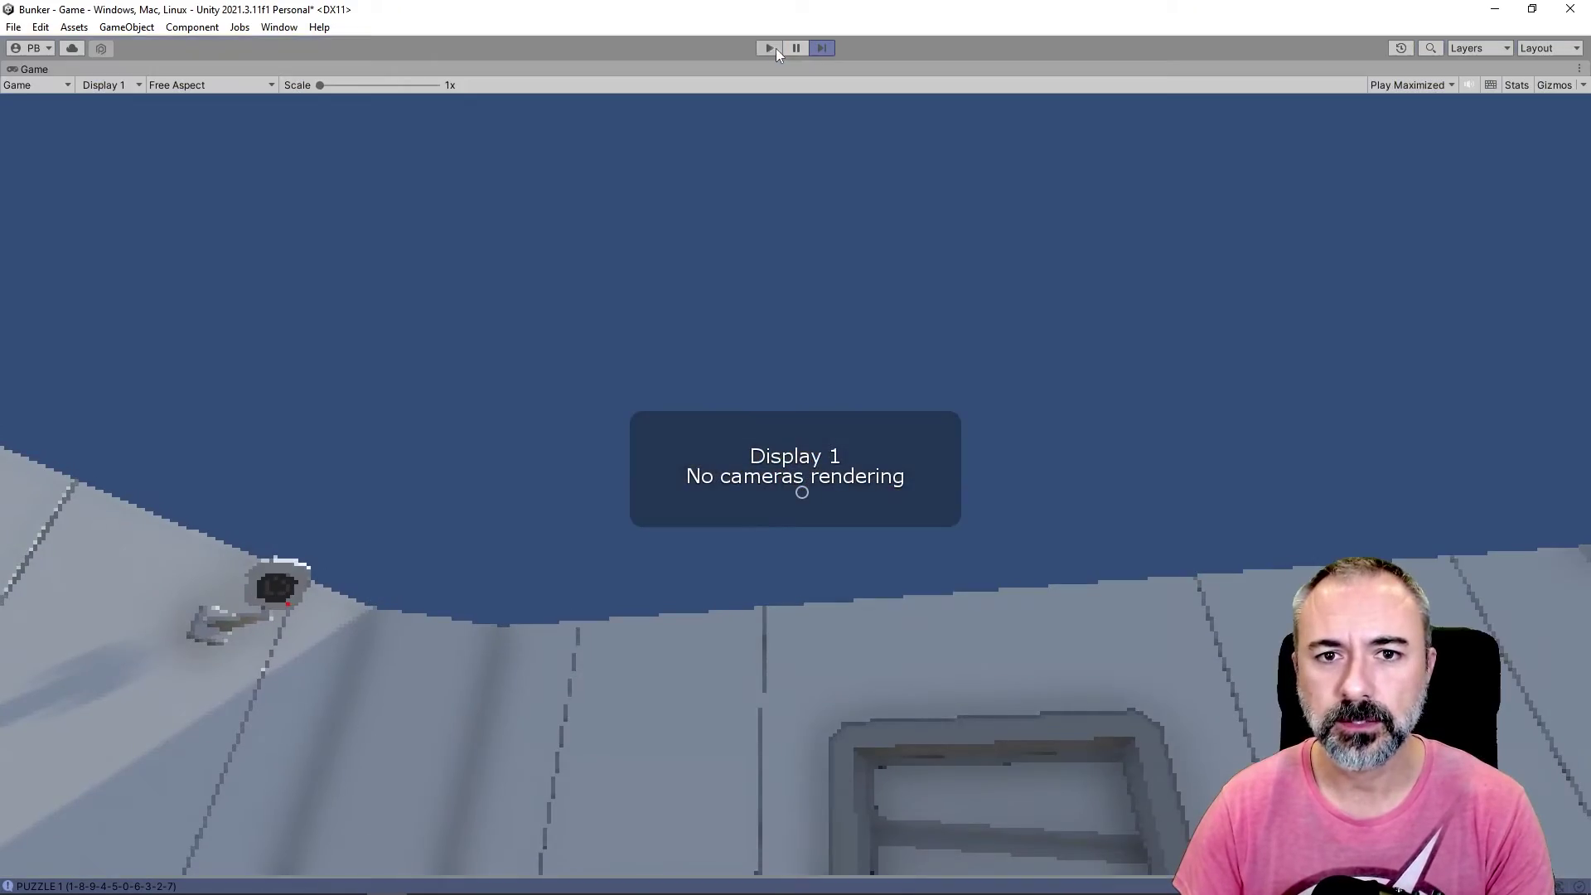
Step: Disable the Game view's 'Warn if No Cameras Rendering' option and restart Play mode
click(776, 48)
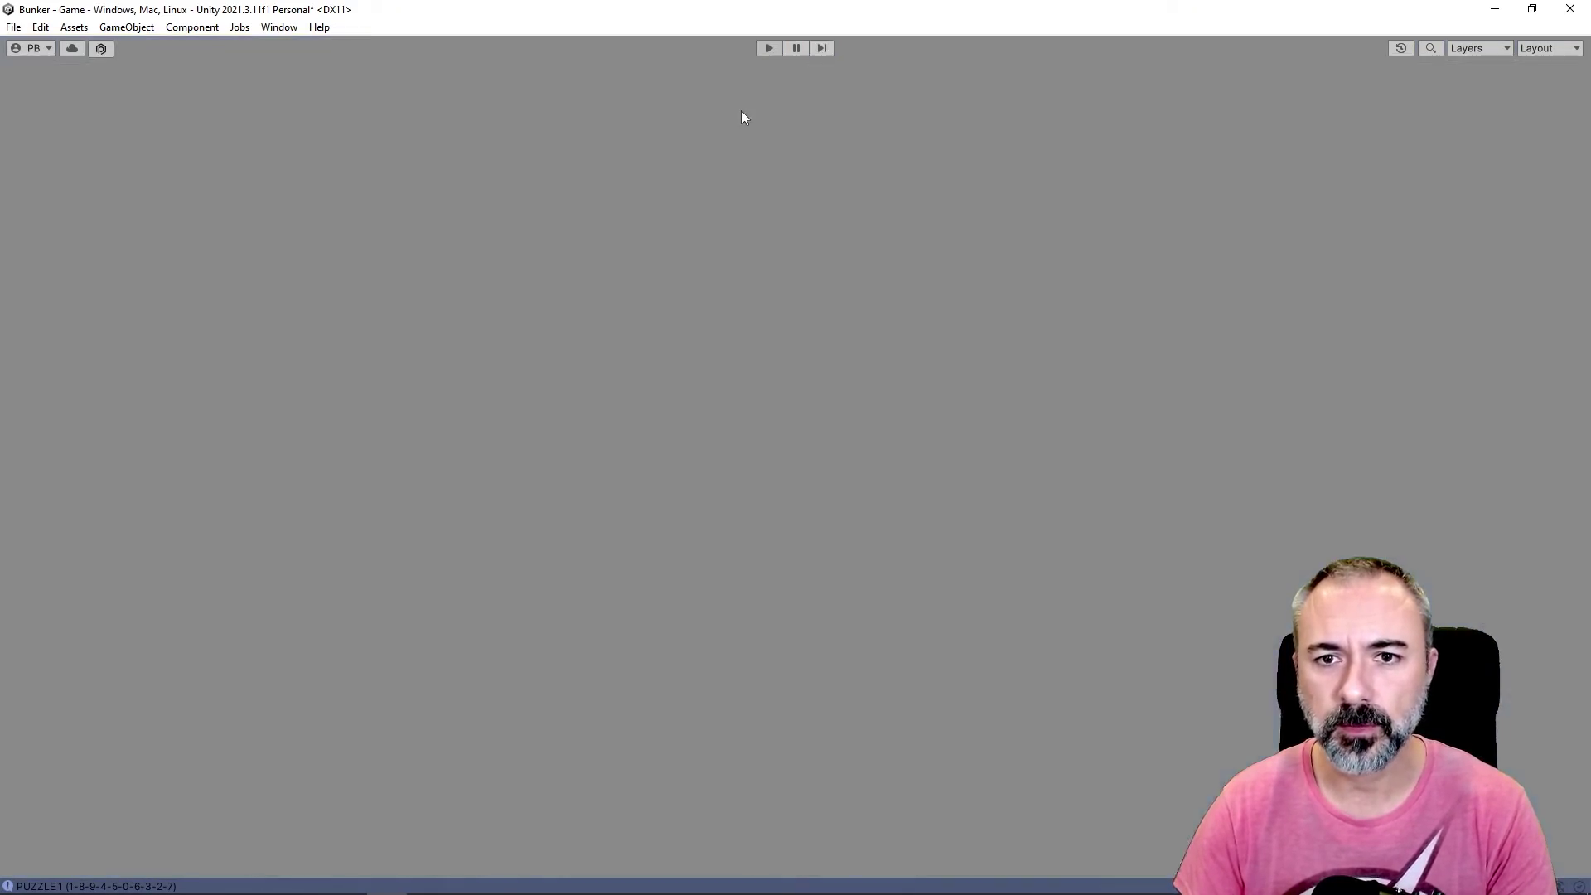
click(1318, 68)
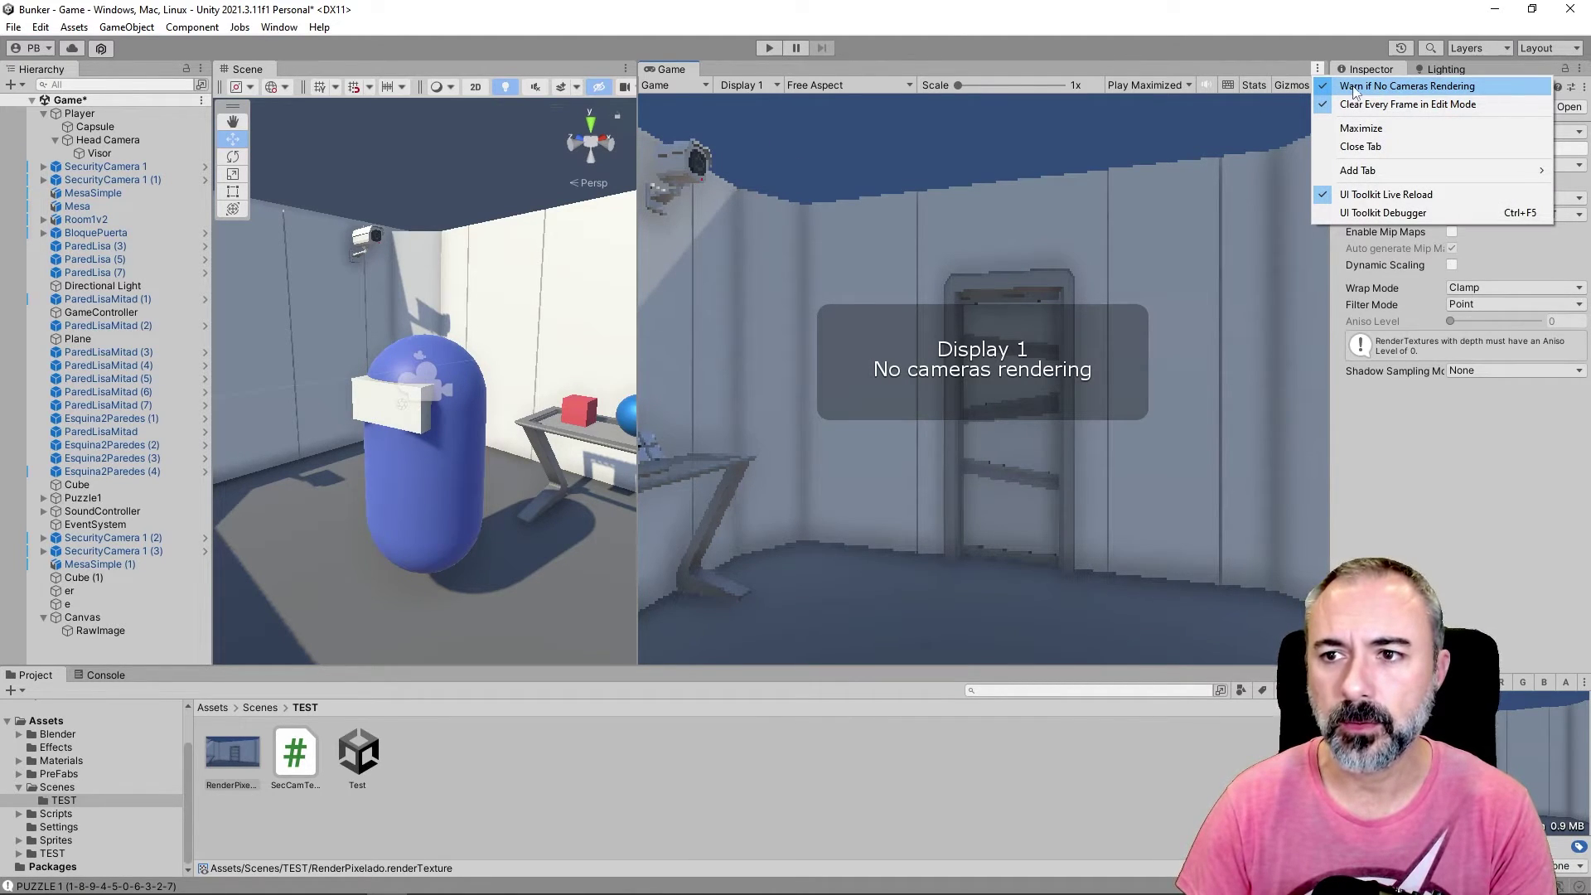
click(1377, 87)
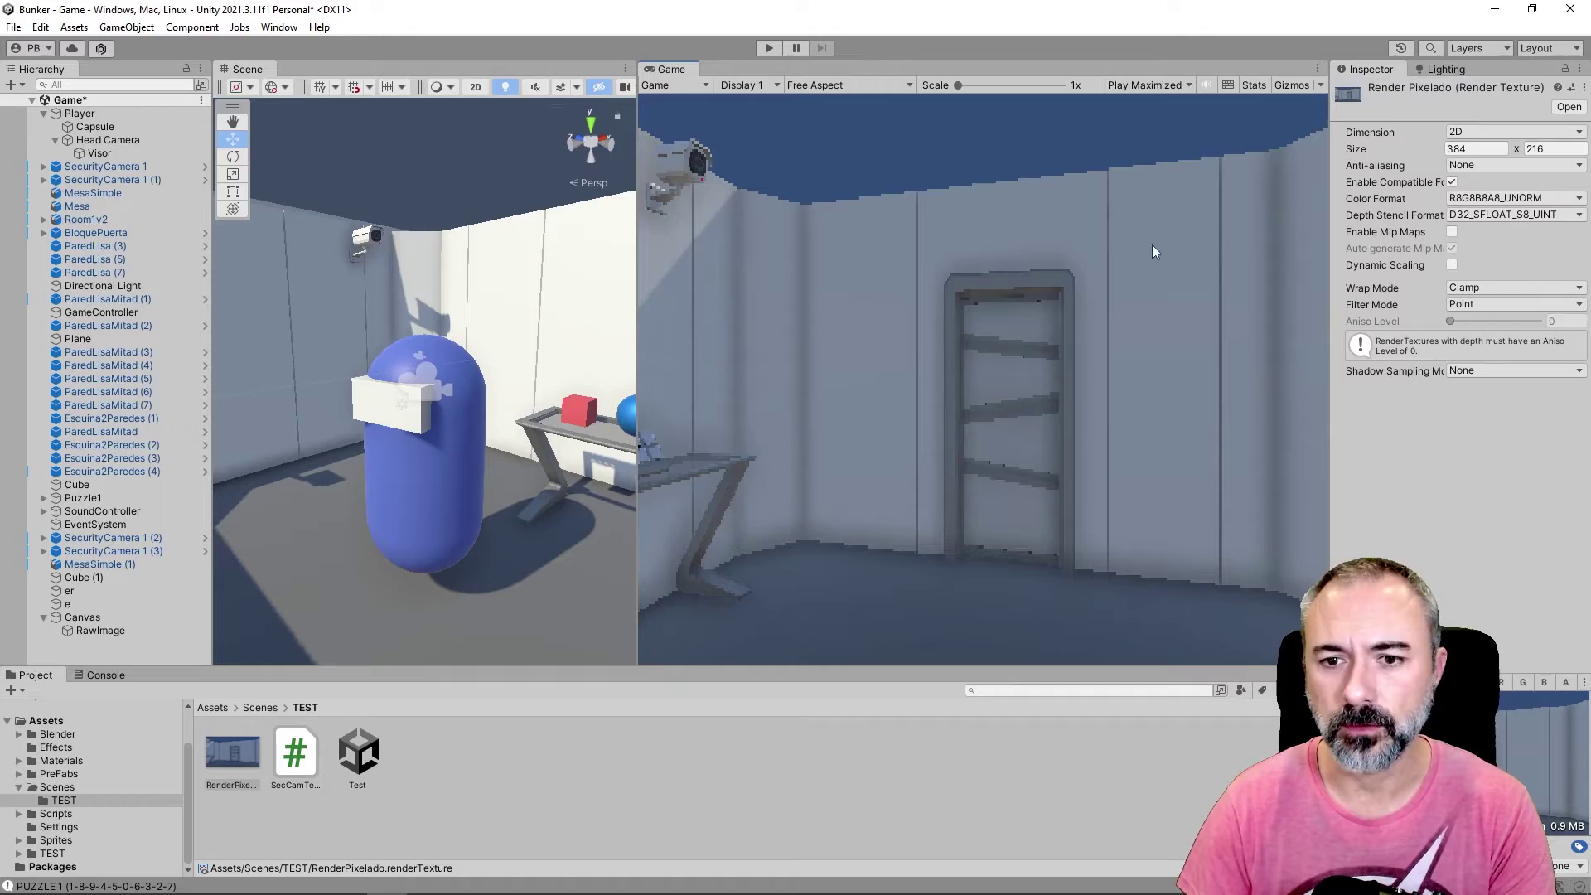
click(770, 46)
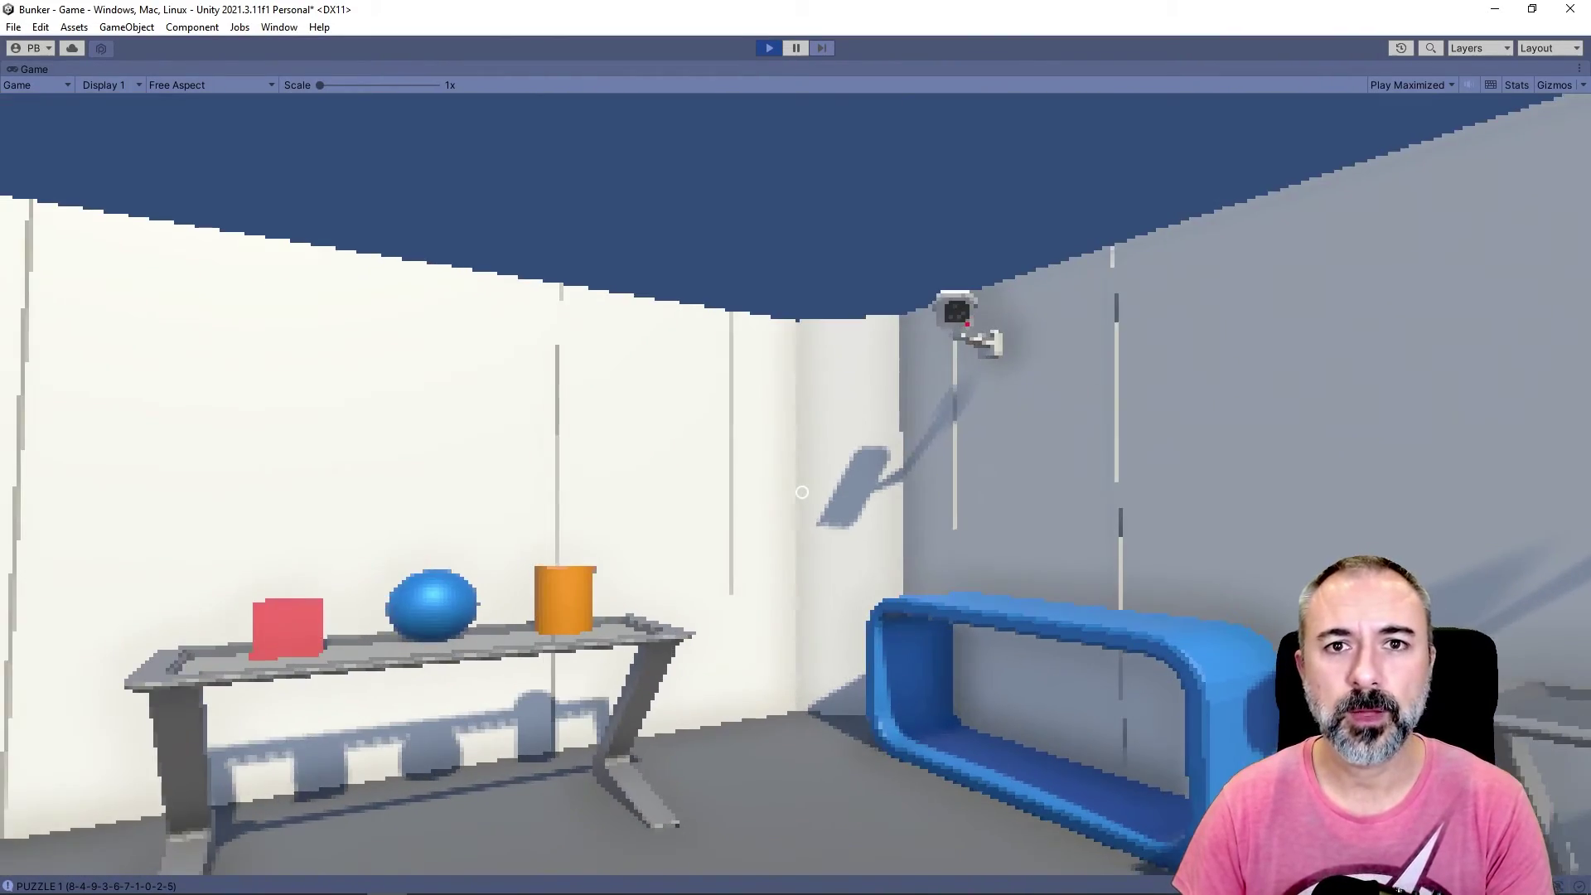
Step: Walk around the table with WASD, approaching the orange cylinder, to inspect the pixelated objects
key(w)
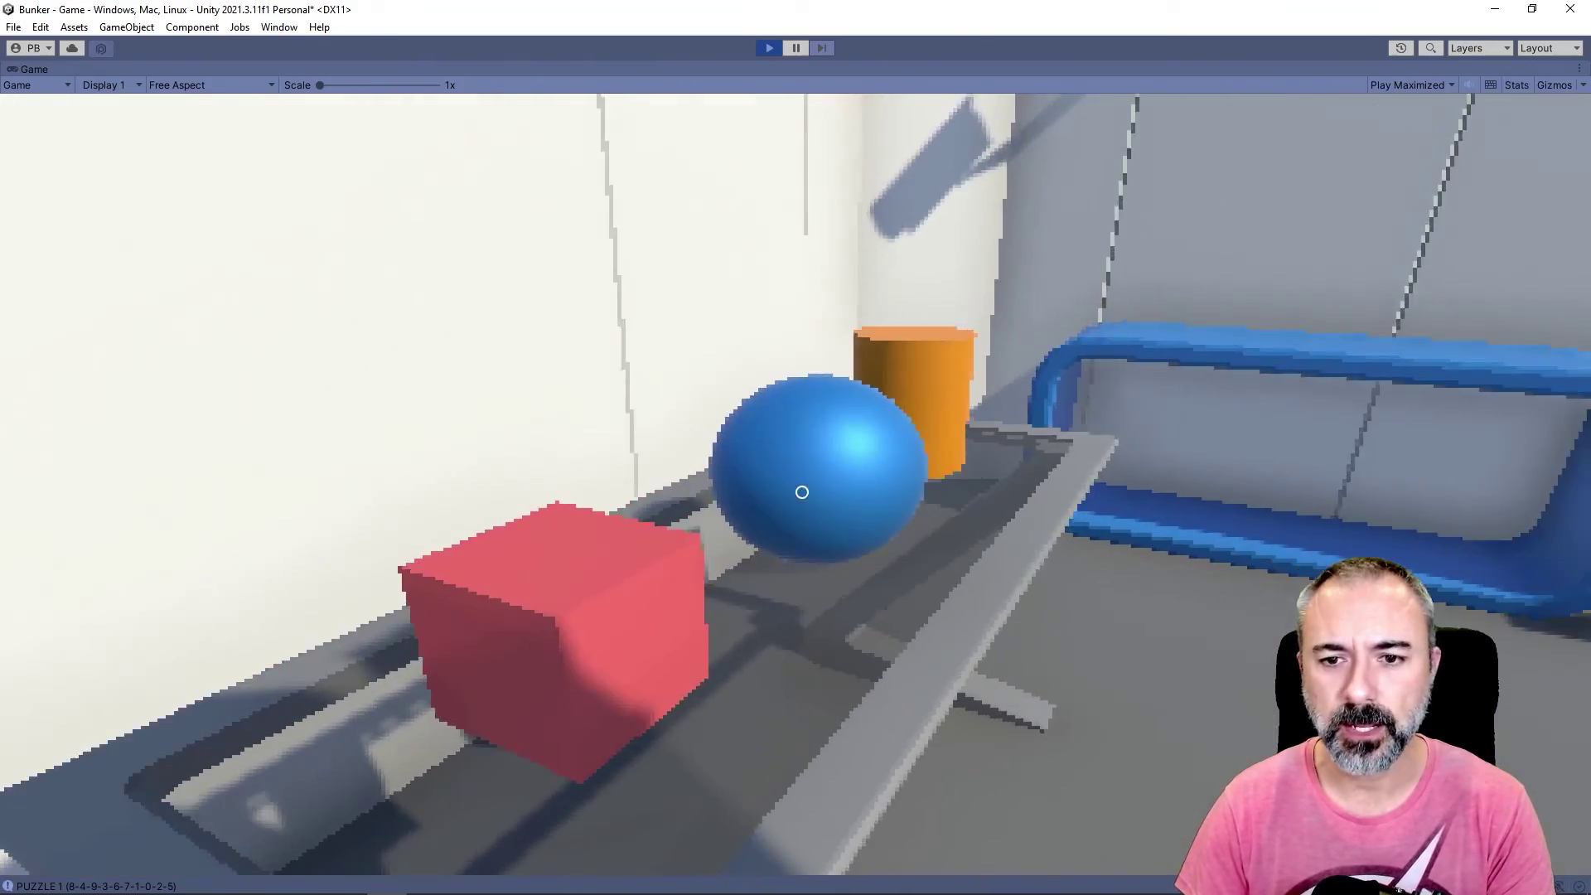
key(s)
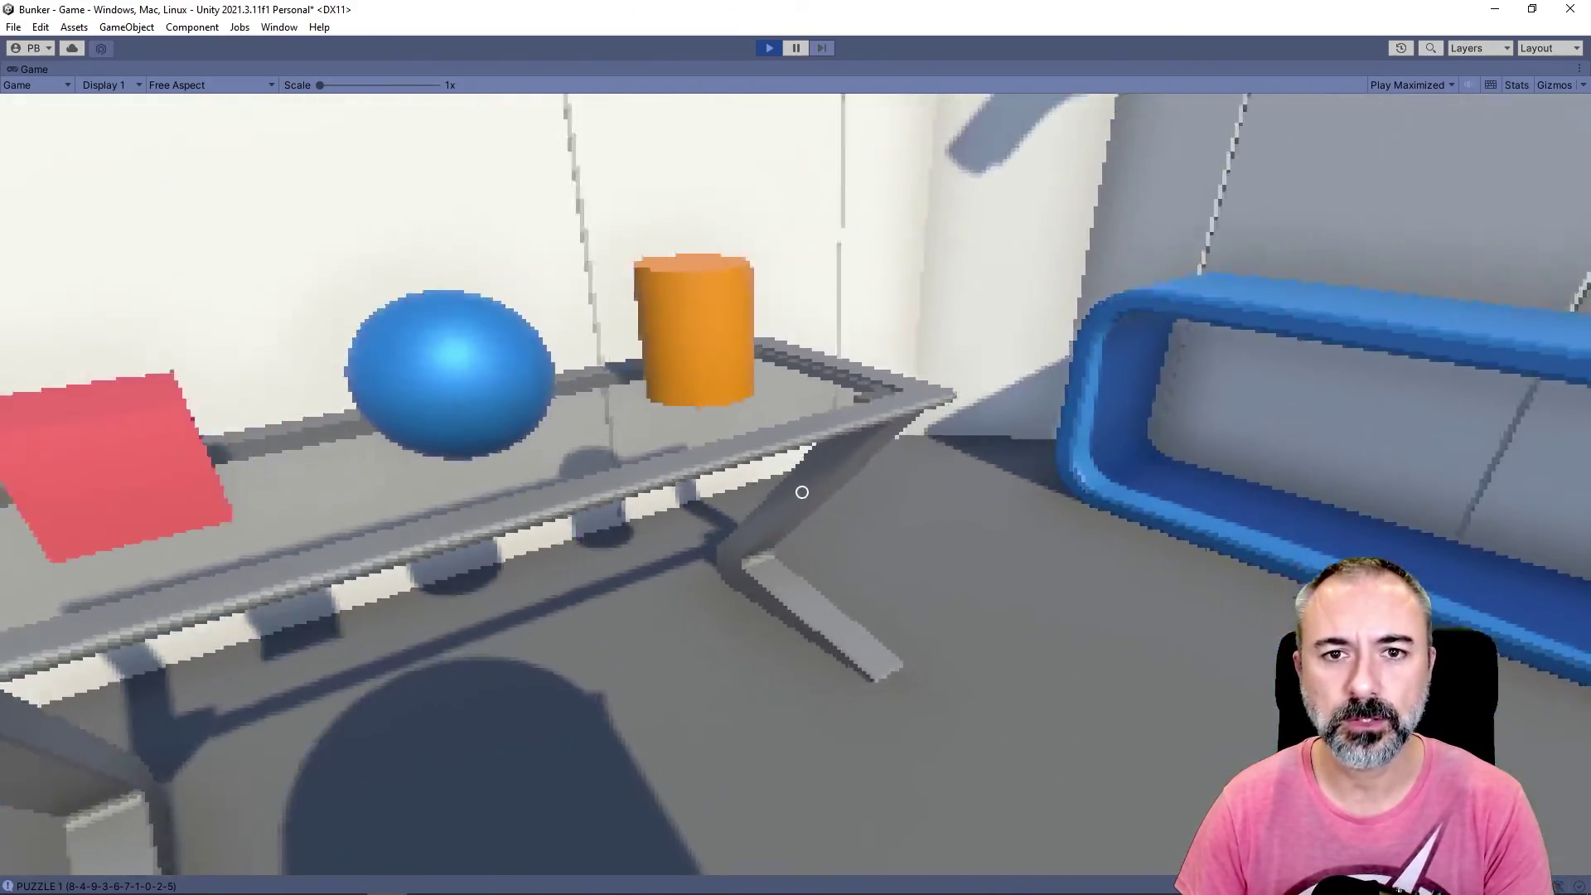
key(w)
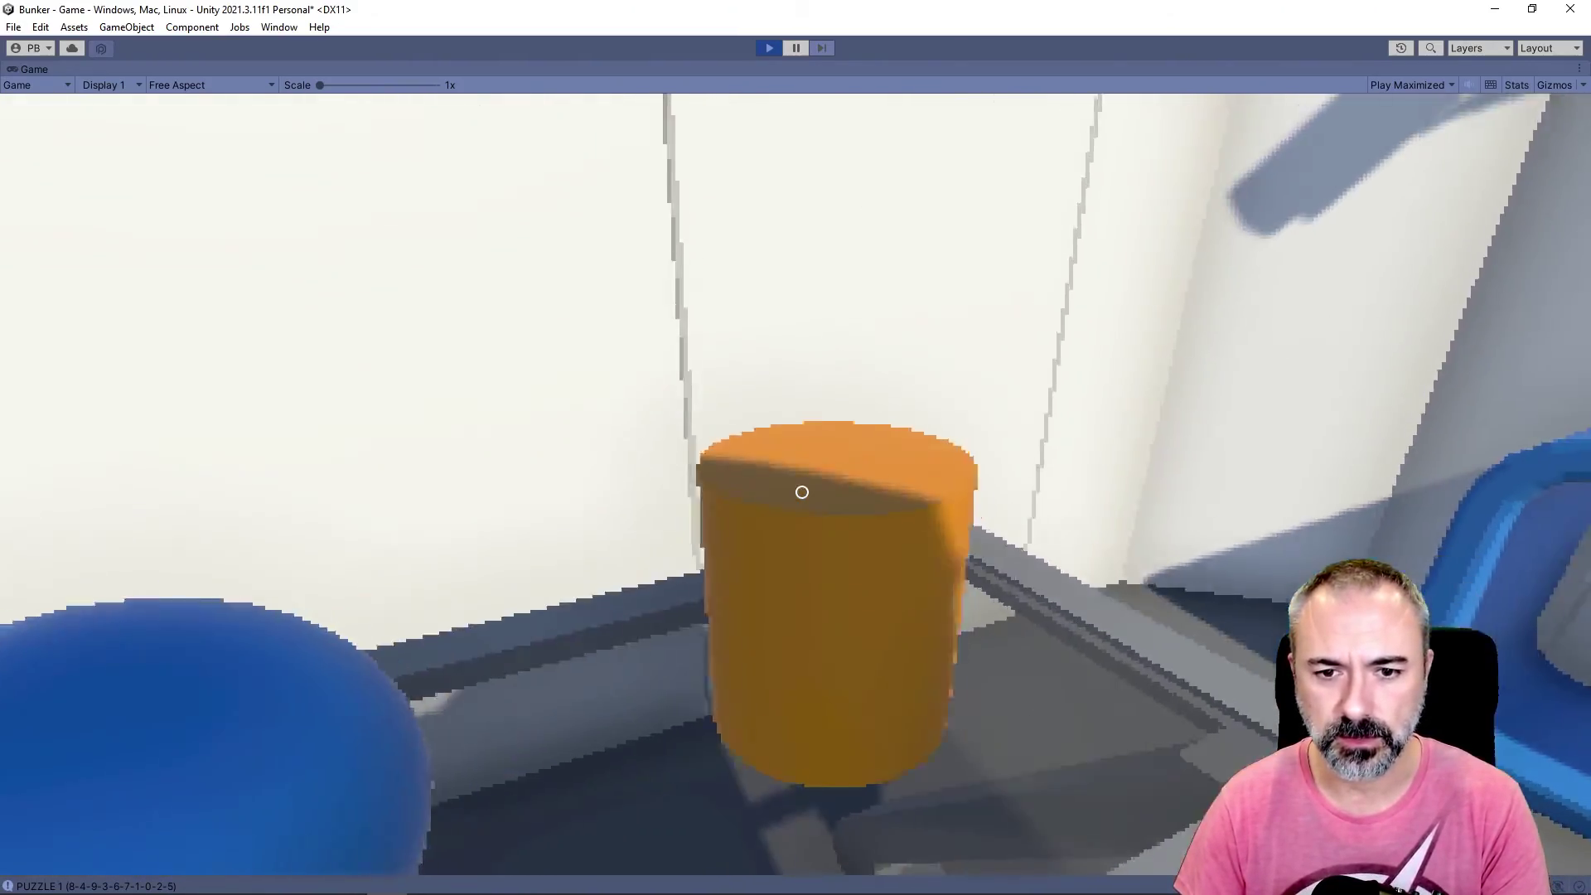
key(s)
key(a)
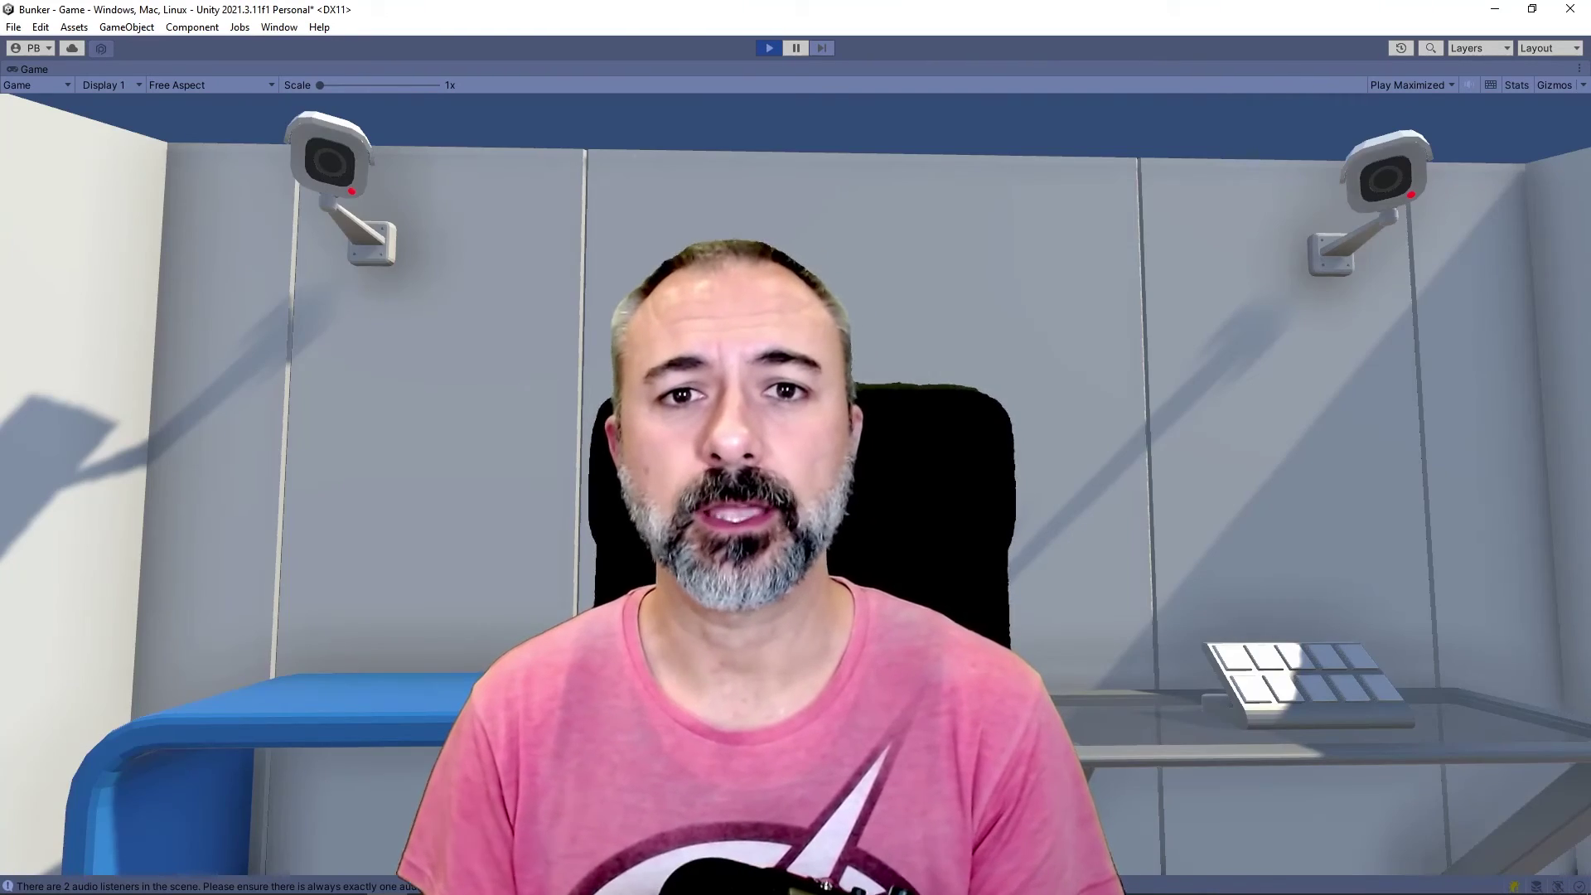